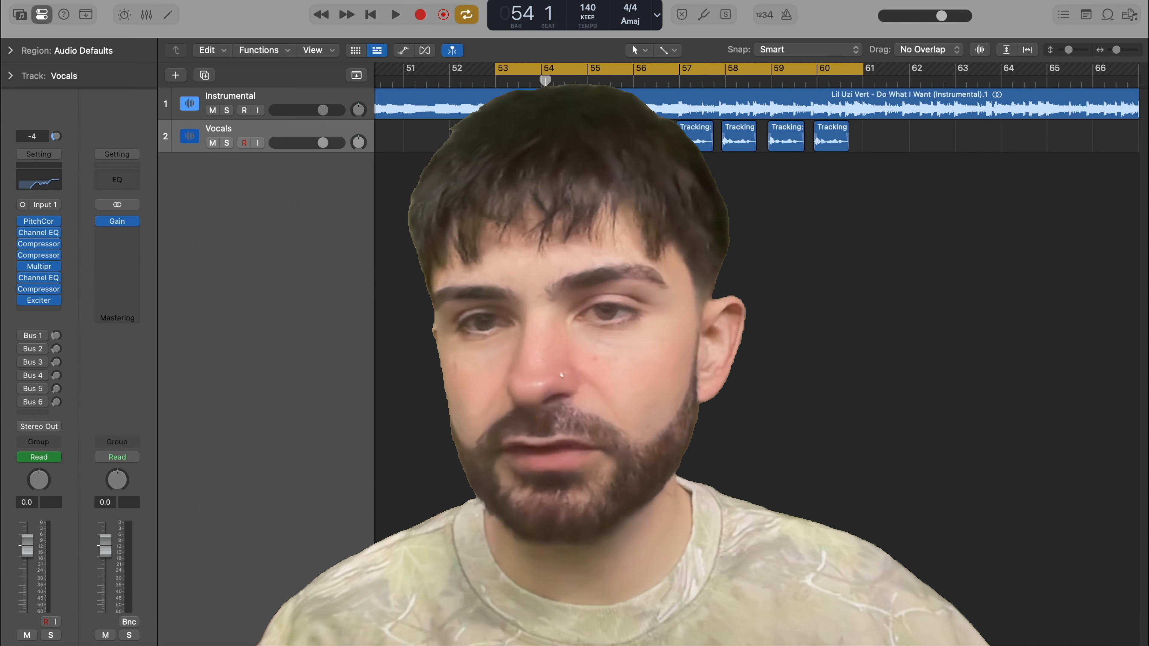
Step: Audition the cycled section with the full vocal chain, and compare it with all inserts and sends on the Vocals track bypassed
key(space)
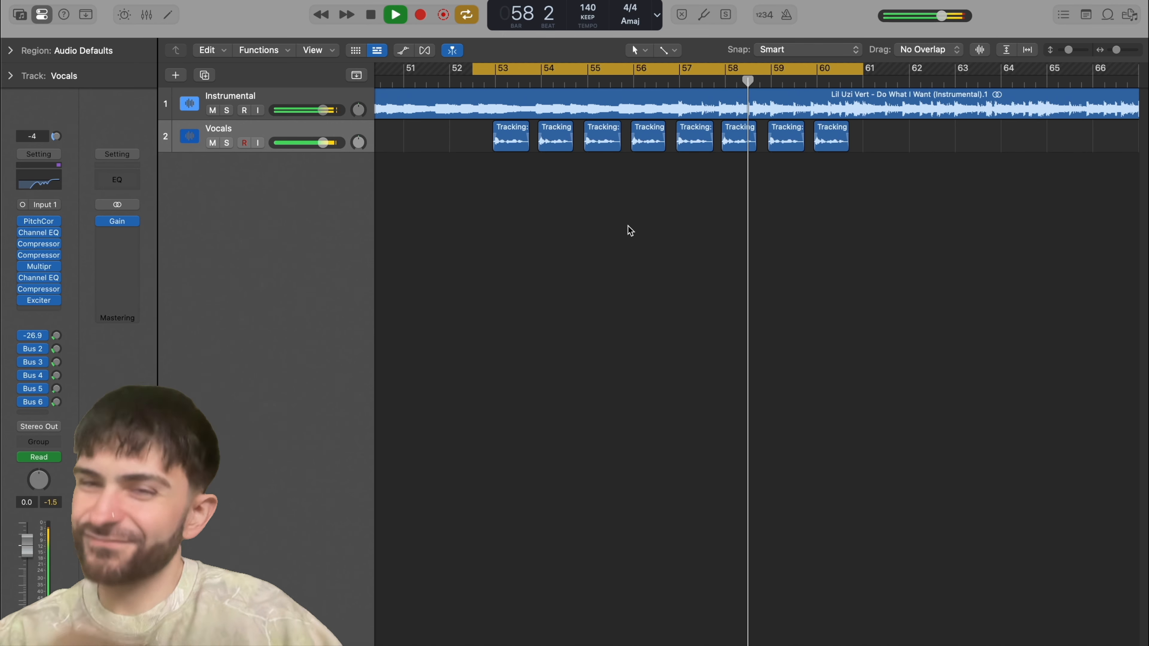
key(space)
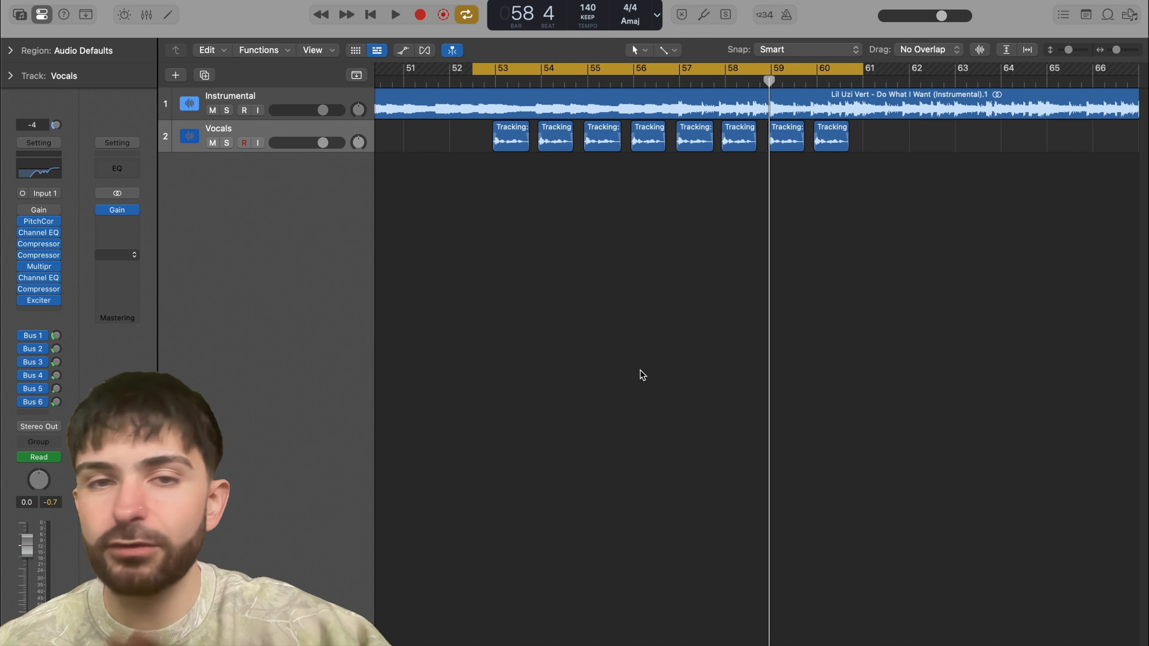
mouse_move(23, 229)
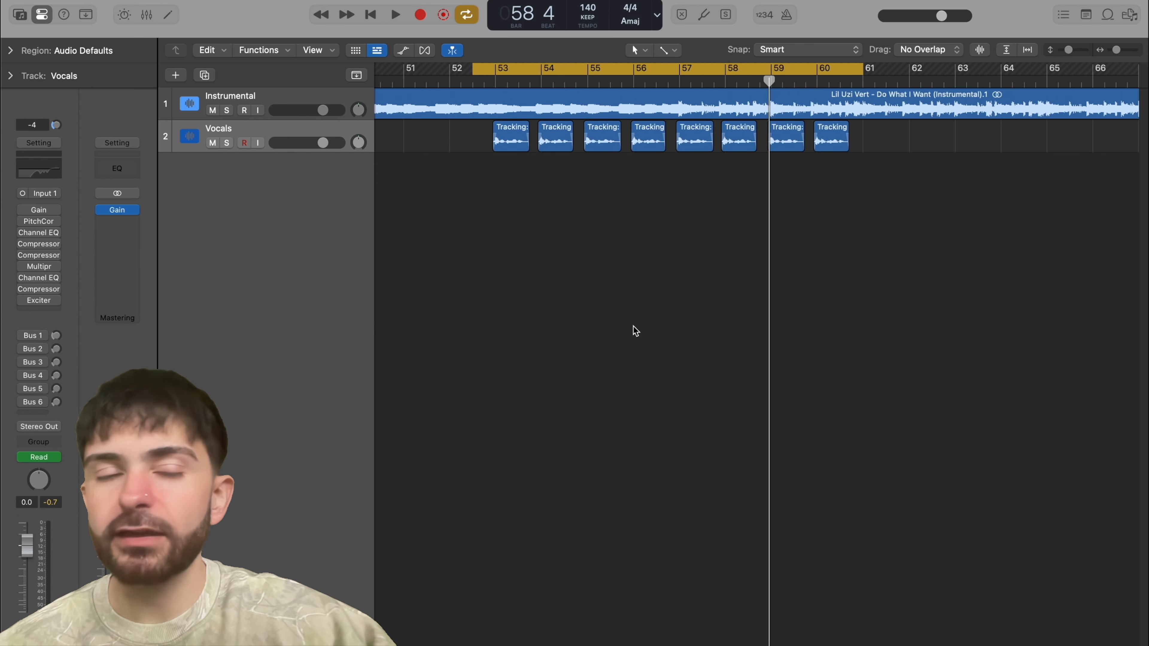
key(space)
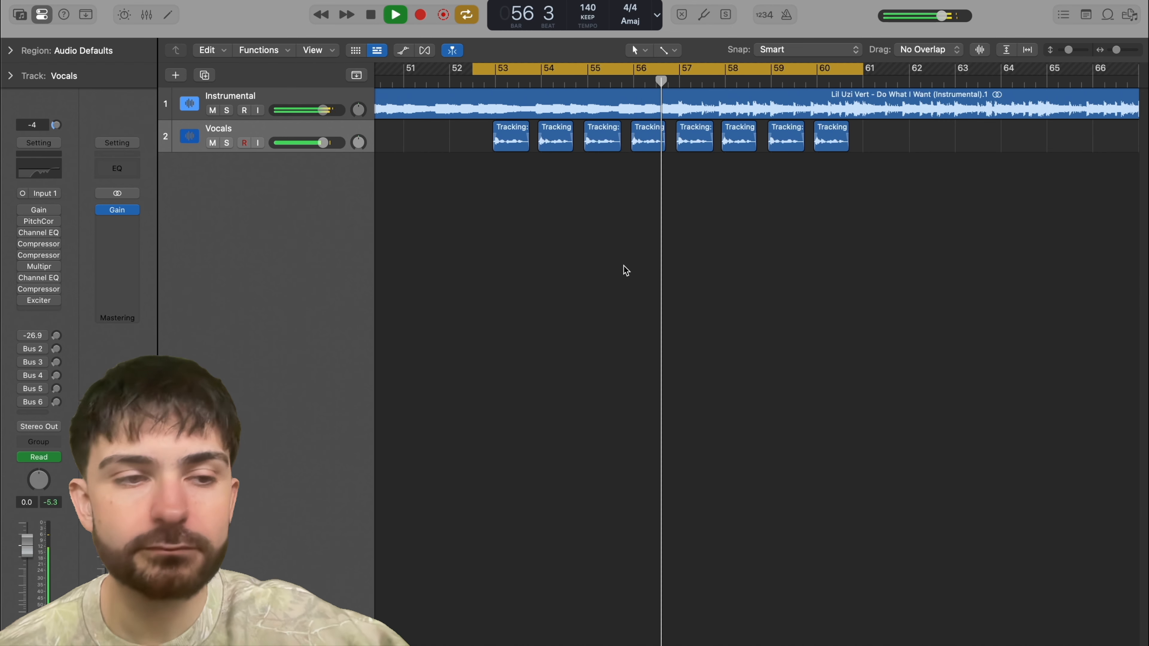
key(space)
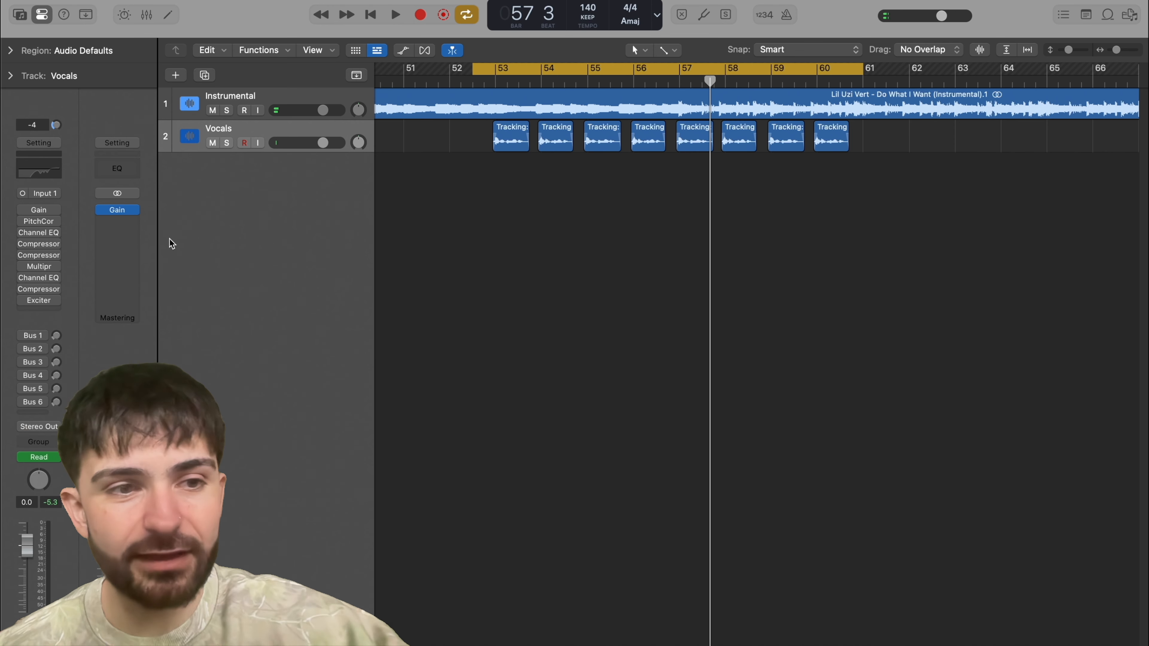
Step: Review the settings of the Gain plug-in on the Vocals track and close its window
click(39, 209)
drag(482, 163, 525, 170)
mouse_move(466, 276)
mouse_down()
mouse_move(492, 277)
mouse_move(487, 260)
mouse_move(476, 281)
mouse_up()
click(411, 160)
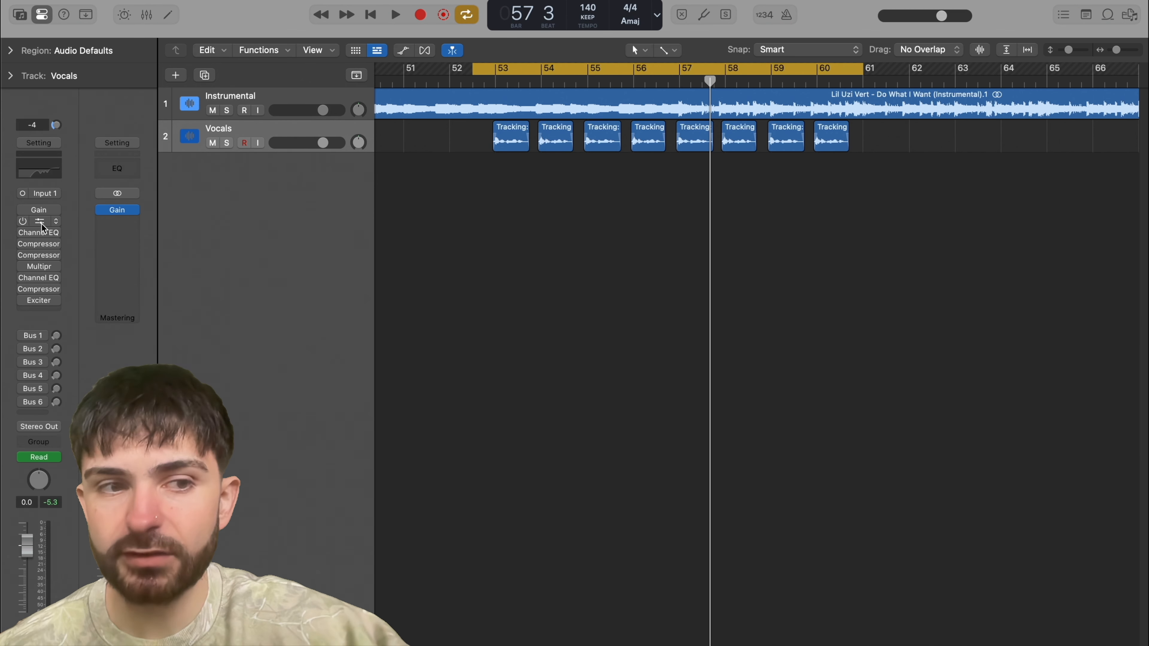
Step: Activate Pitch Correction on the Vocals track, review its settings and audition the cycled section with it
click(39, 221)
drag(648, 166, 683, 155)
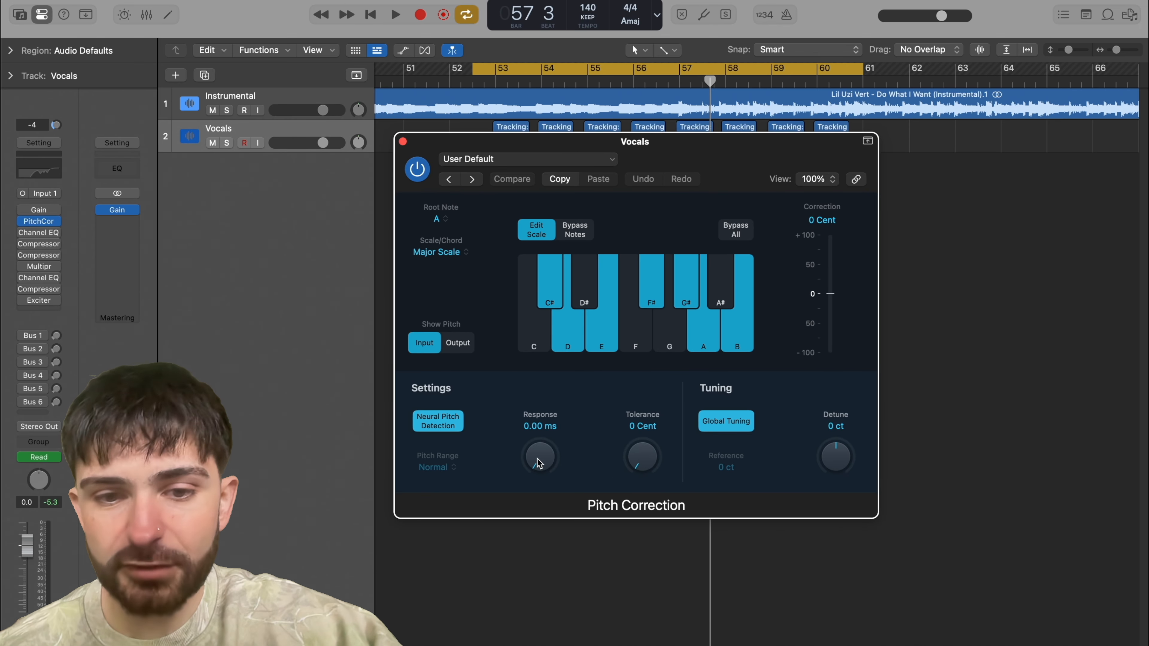
drag(654, 158, 686, 178)
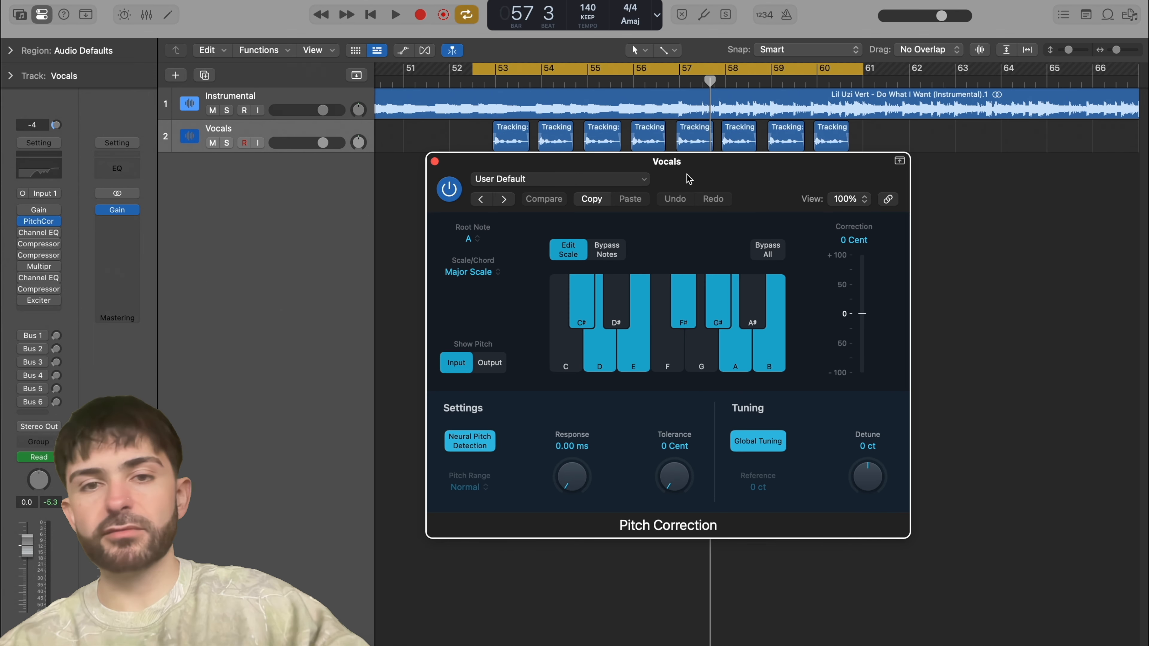
key(space)
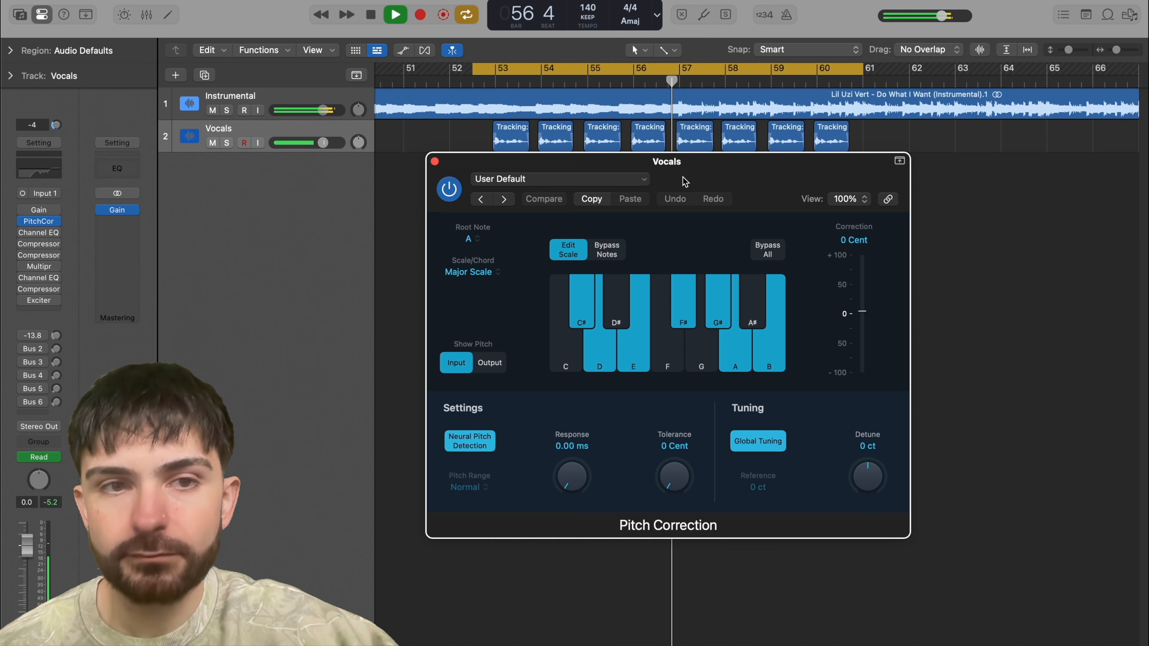
key(space)
click(434, 161)
click(579, 273)
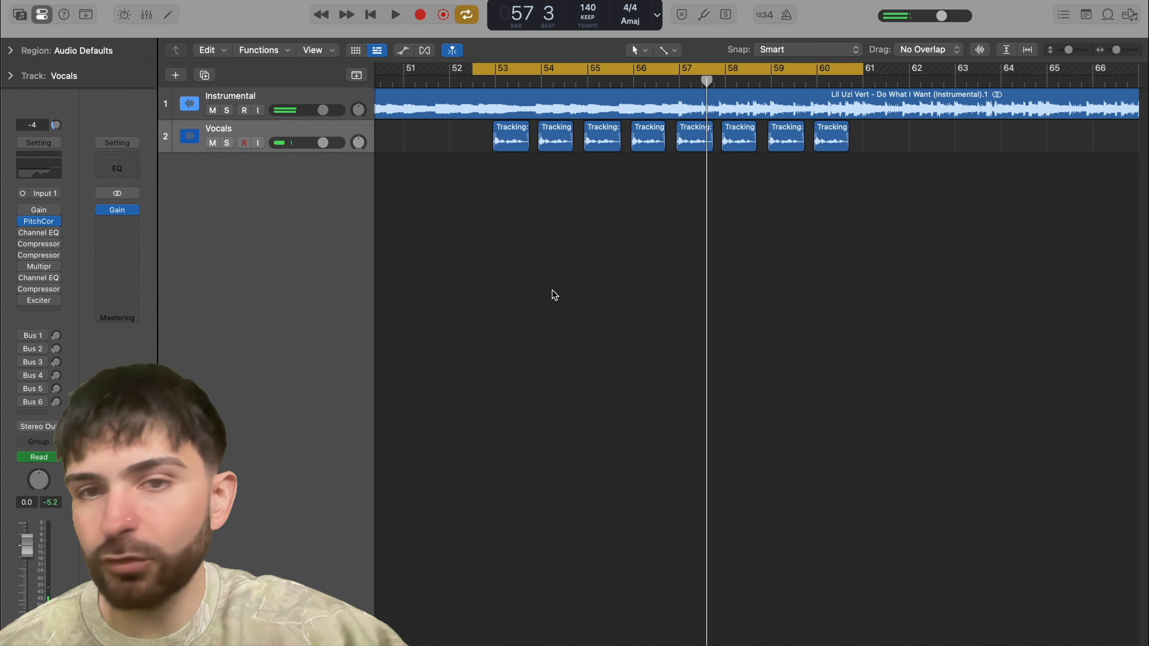
Step: Activate the first Channel EQ on the Vocals track, review its bands and audition the vocals through it
click(38, 232)
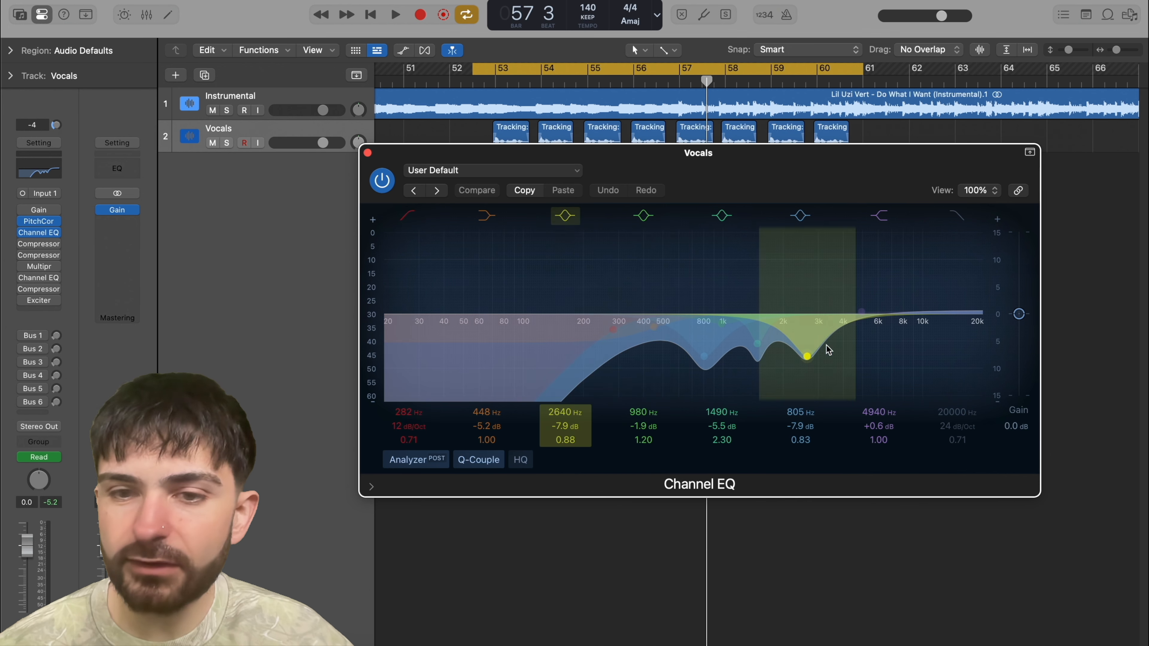
drag(735, 176, 705, 179)
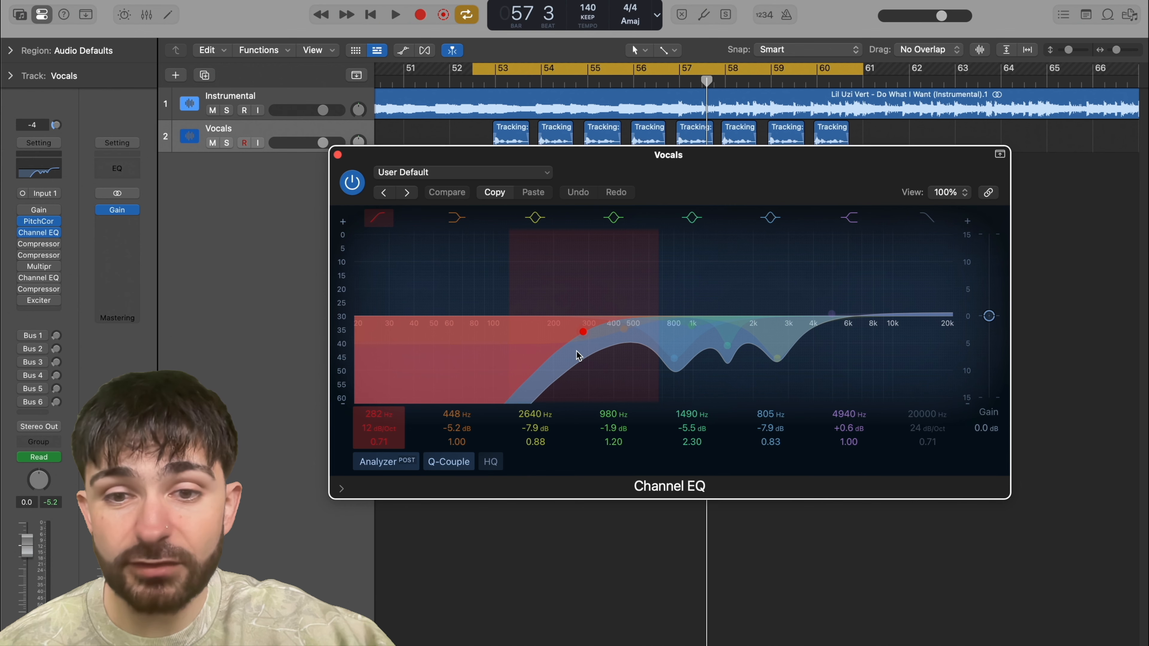
drag(687, 180, 692, 213)
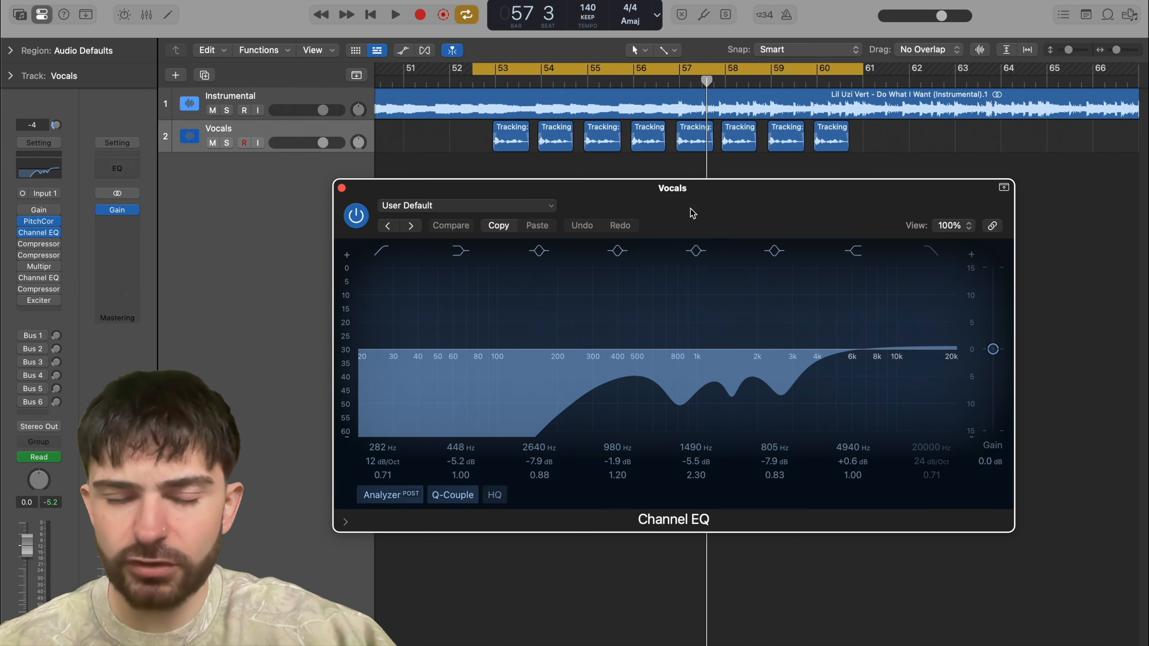
key(space)
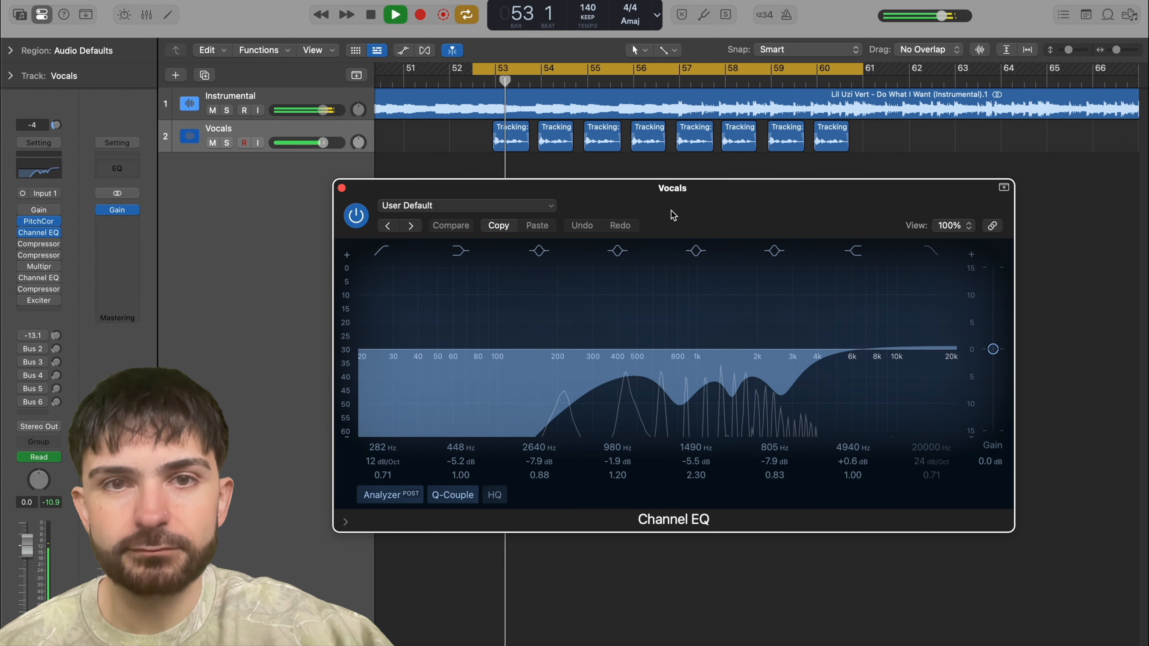
key(space)
click(342, 188)
Step: Activate the first Compressor, the Studio FET model, on the Vocals track and audition the vocals through it
mouse_move(23, 247)
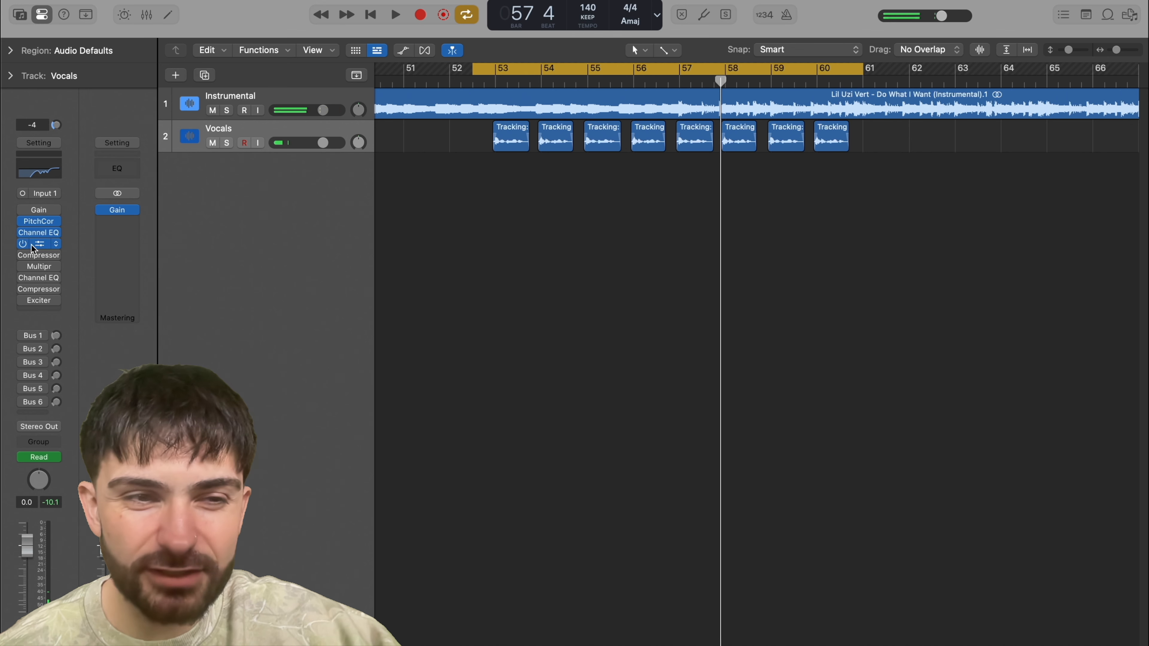
click(39, 244)
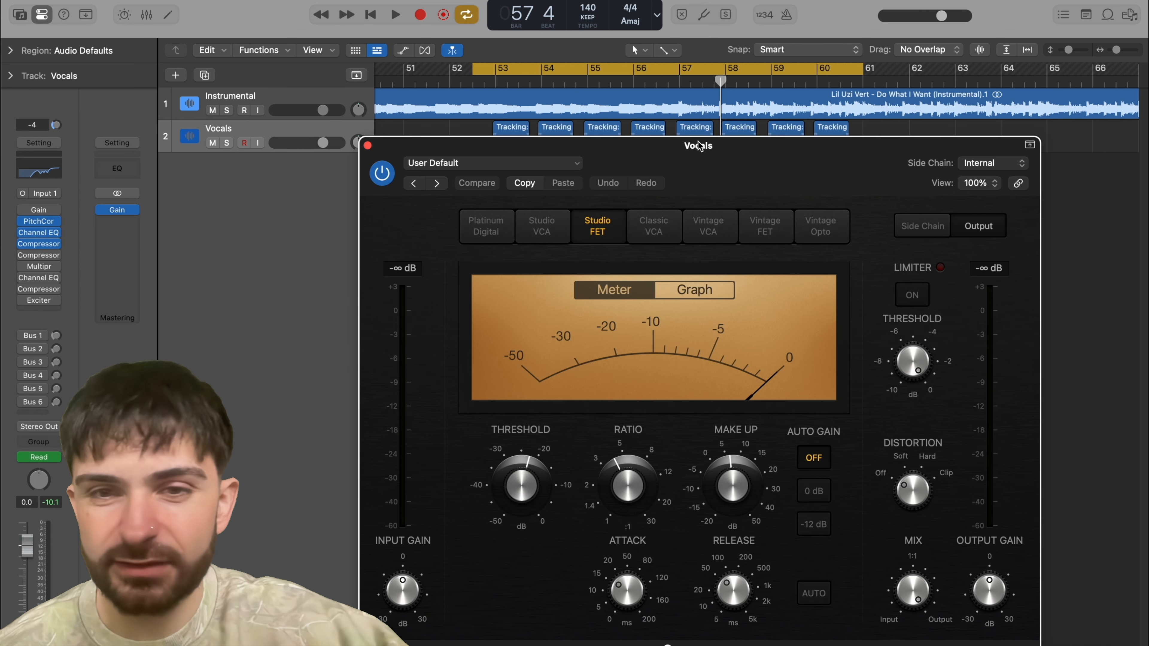
drag(704, 162, 674, 104)
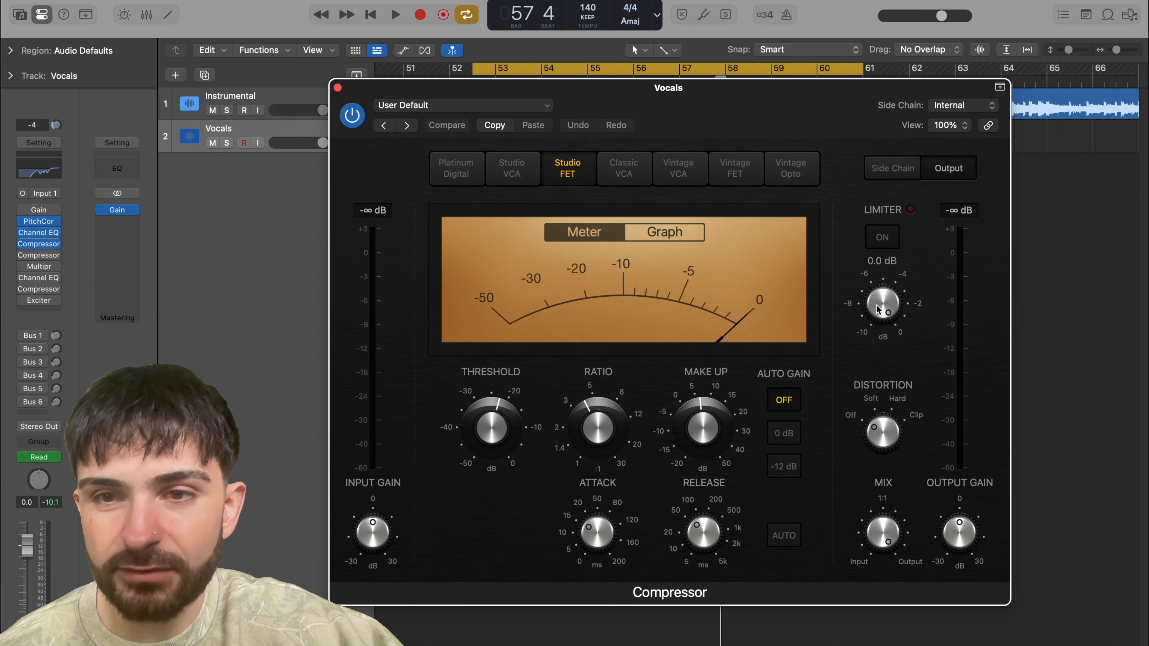
drag(803, 102, 808, 116)
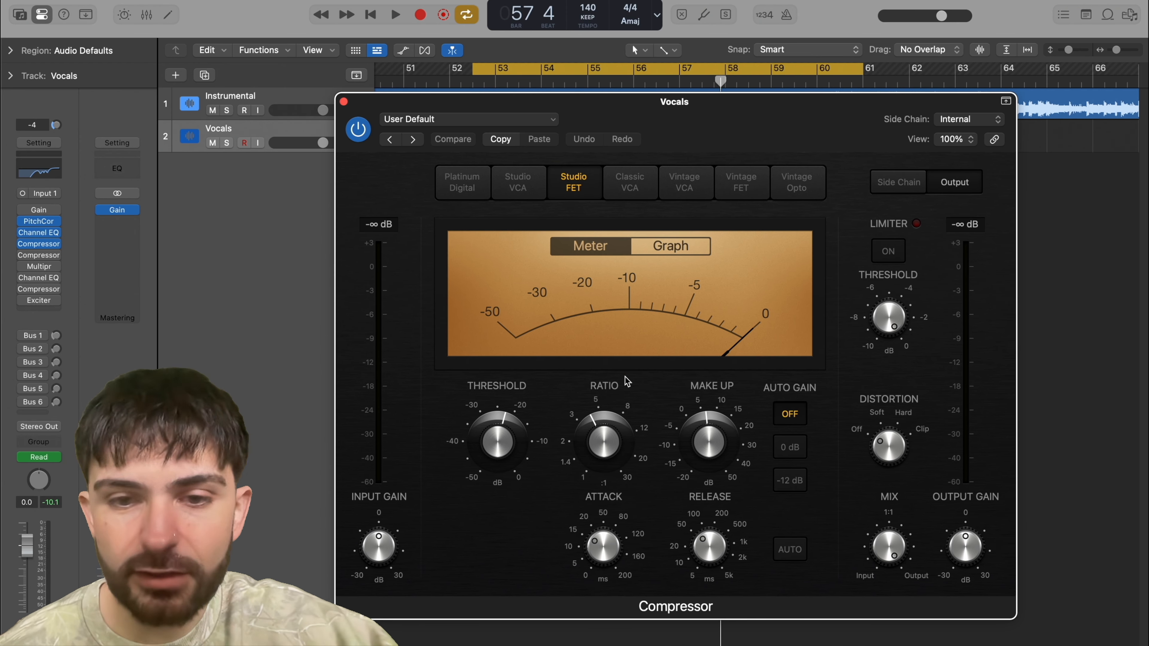
drag(729, 129, 736, 125)
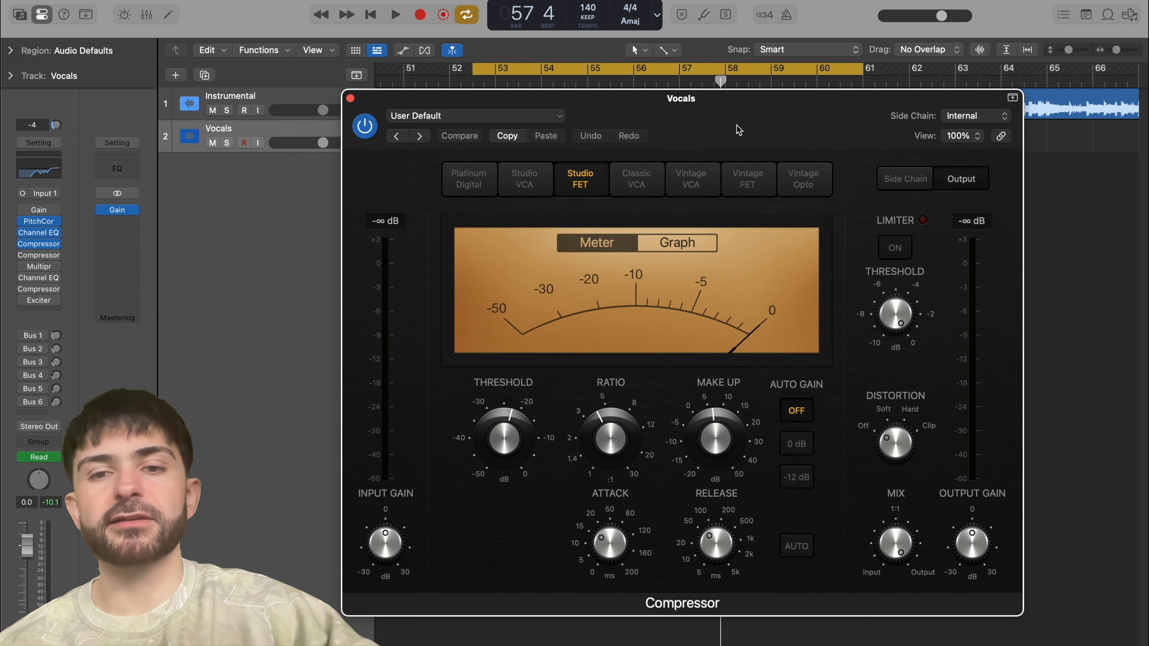
key(space)
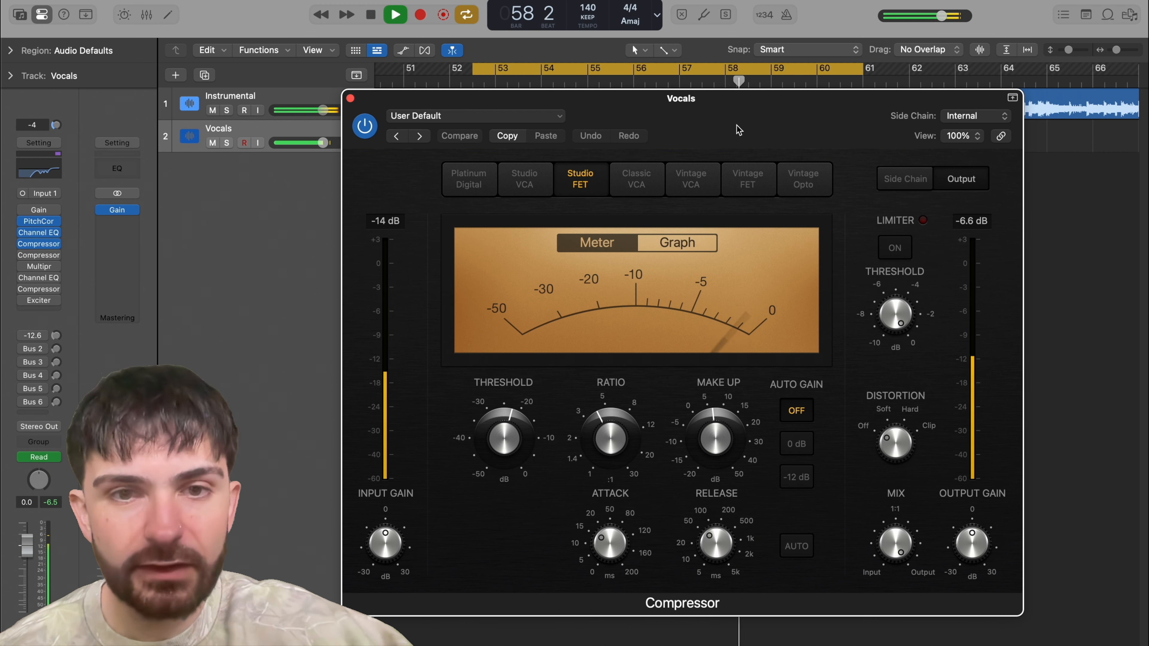
key(space)
click(350, 98)
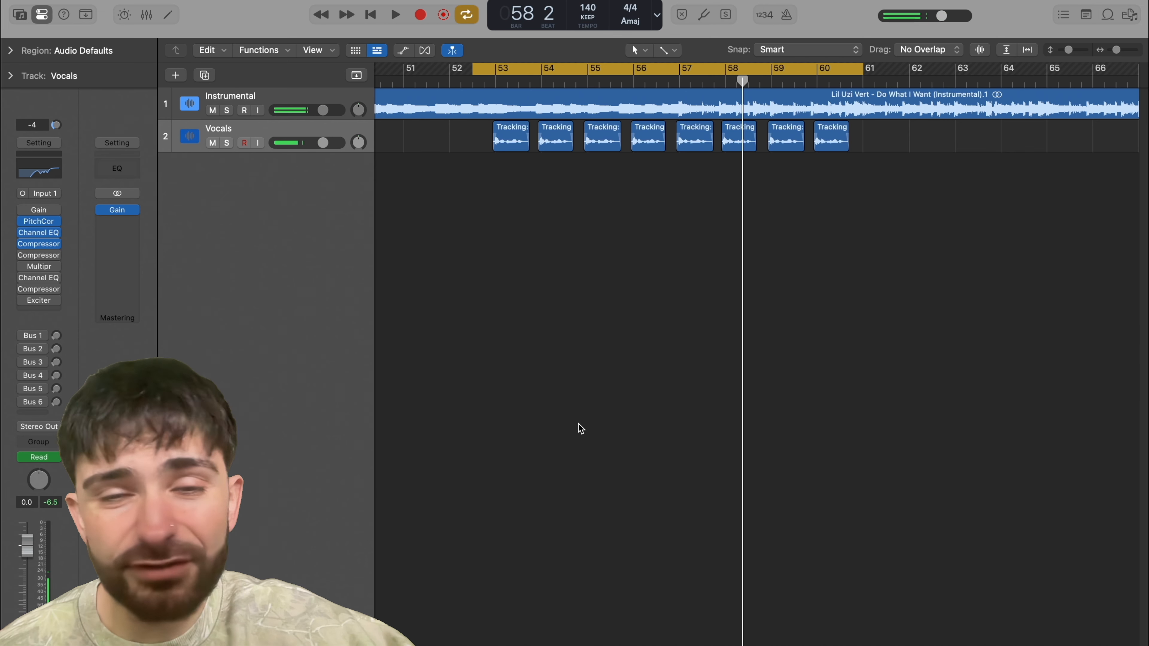
Step: Activate the second Compressor, the Vintage VCA model, on the Vocals track and audition the vocals through it
click(20, 255)
click(38, 254)
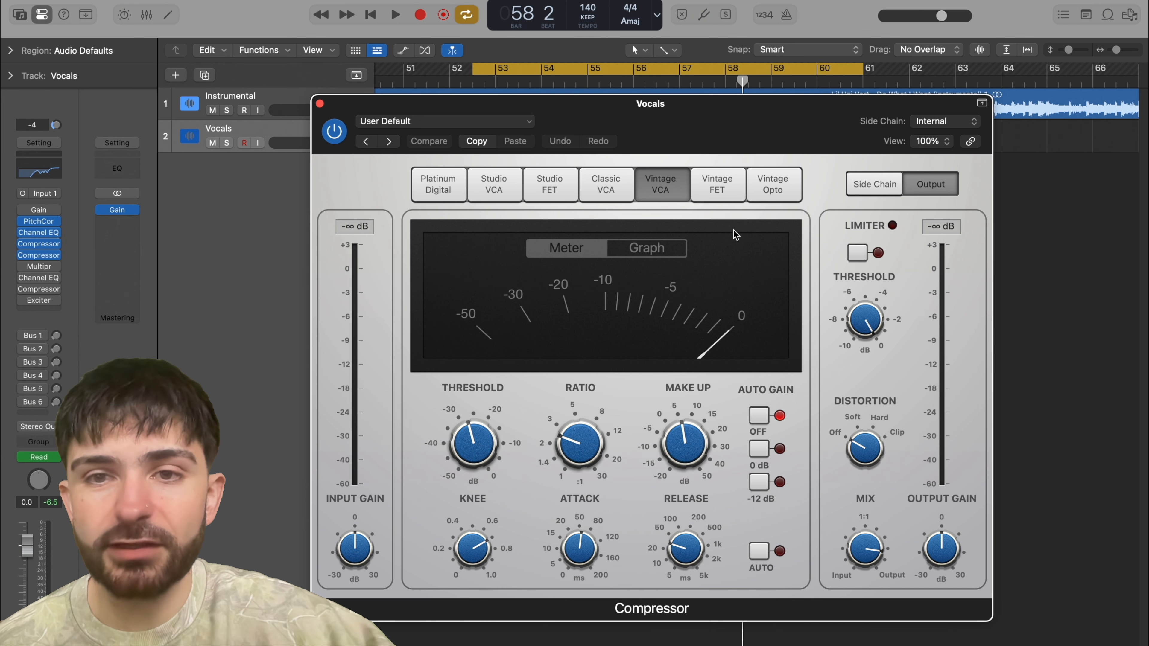
key(space)
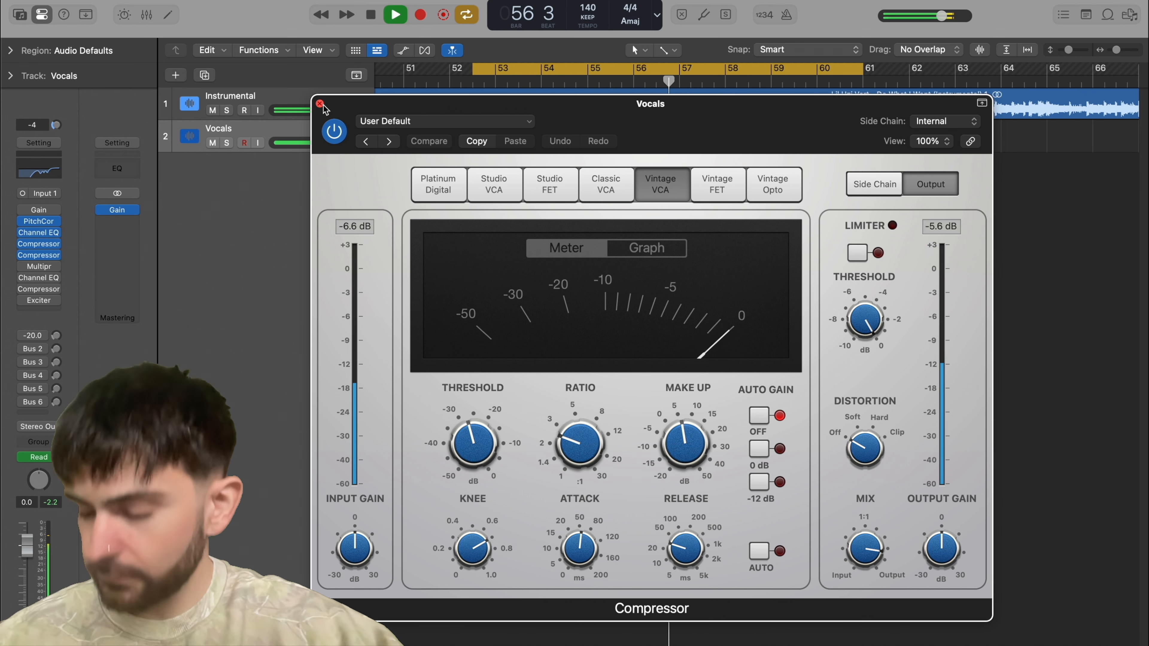
key(space)
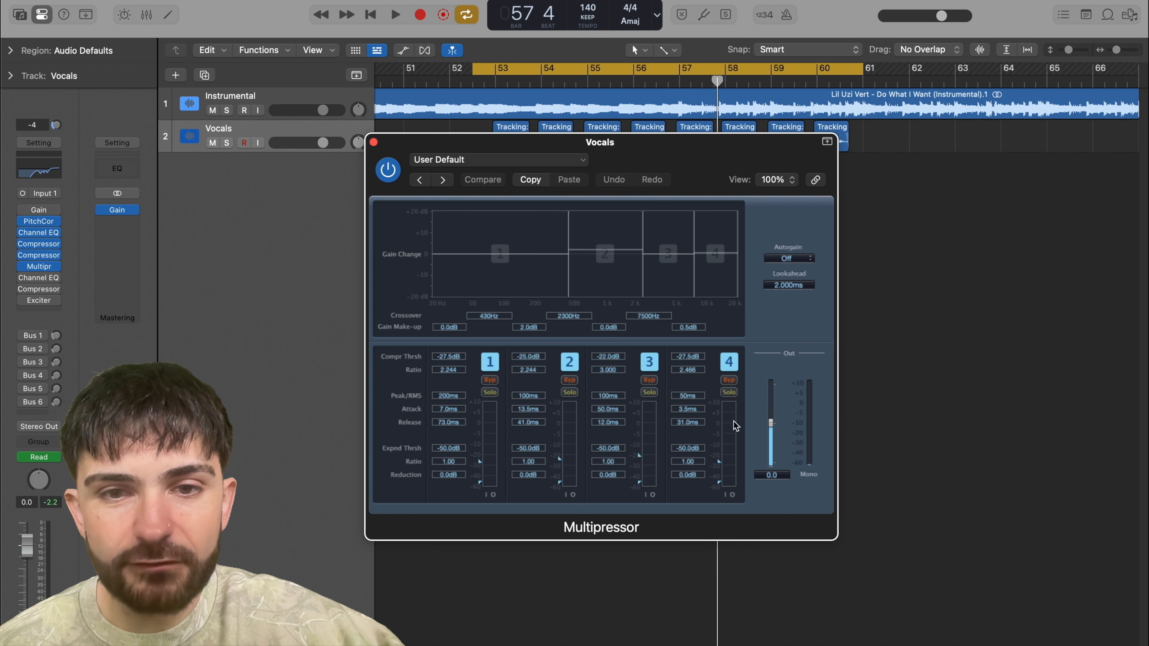
Step: Review the Multipressor's four bands on the Vocals track and audition the vocals with it active
drag(701, 168, 713, 176)
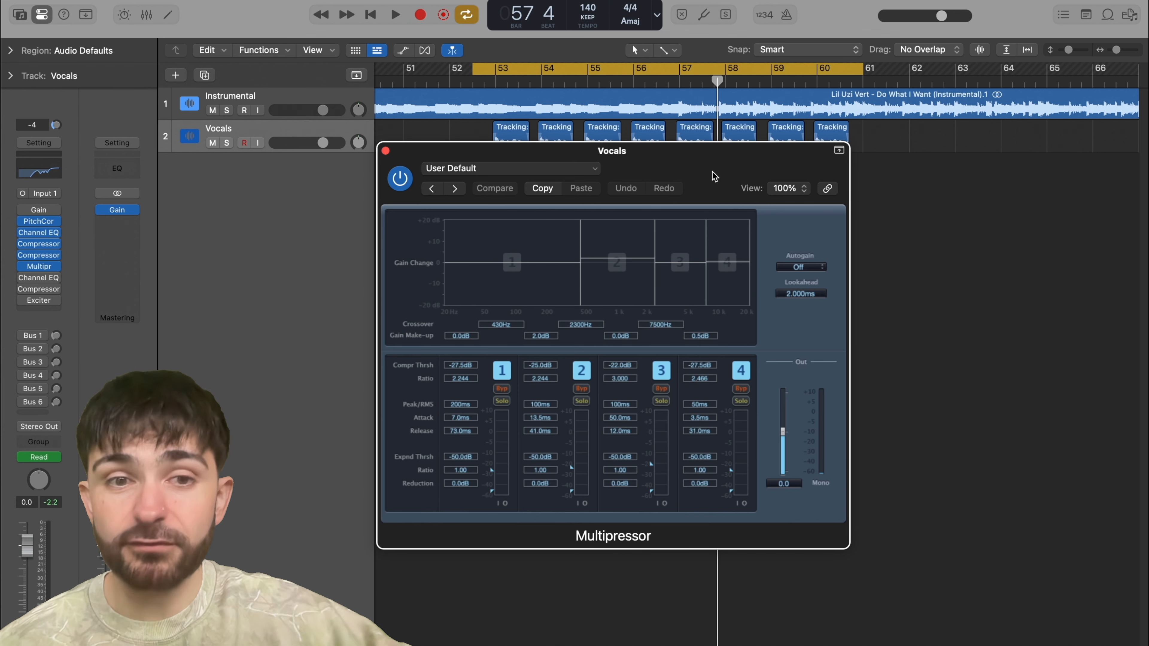
drag(714, 177, 733, 189)
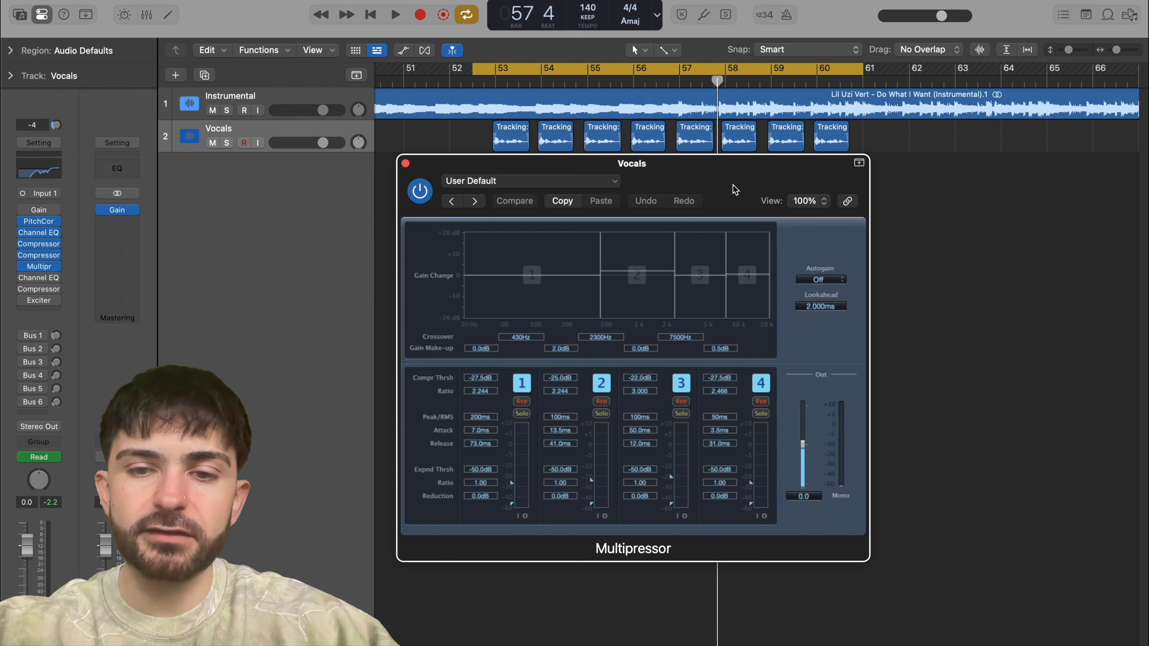
key(space)
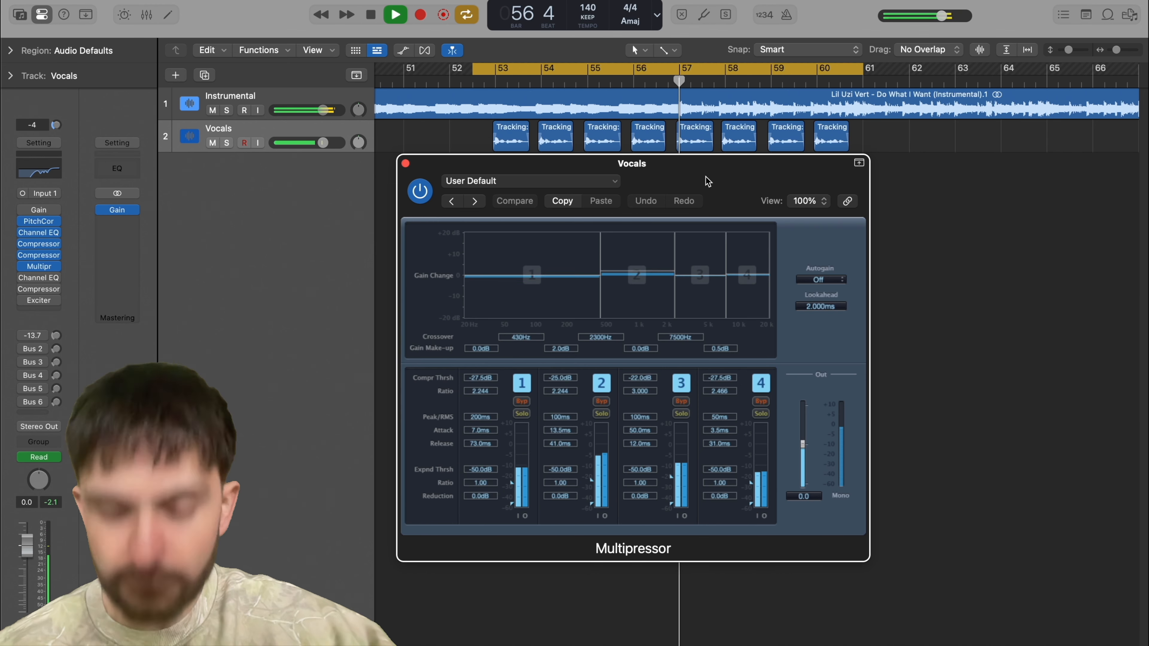
click(406, 163)
key(space)
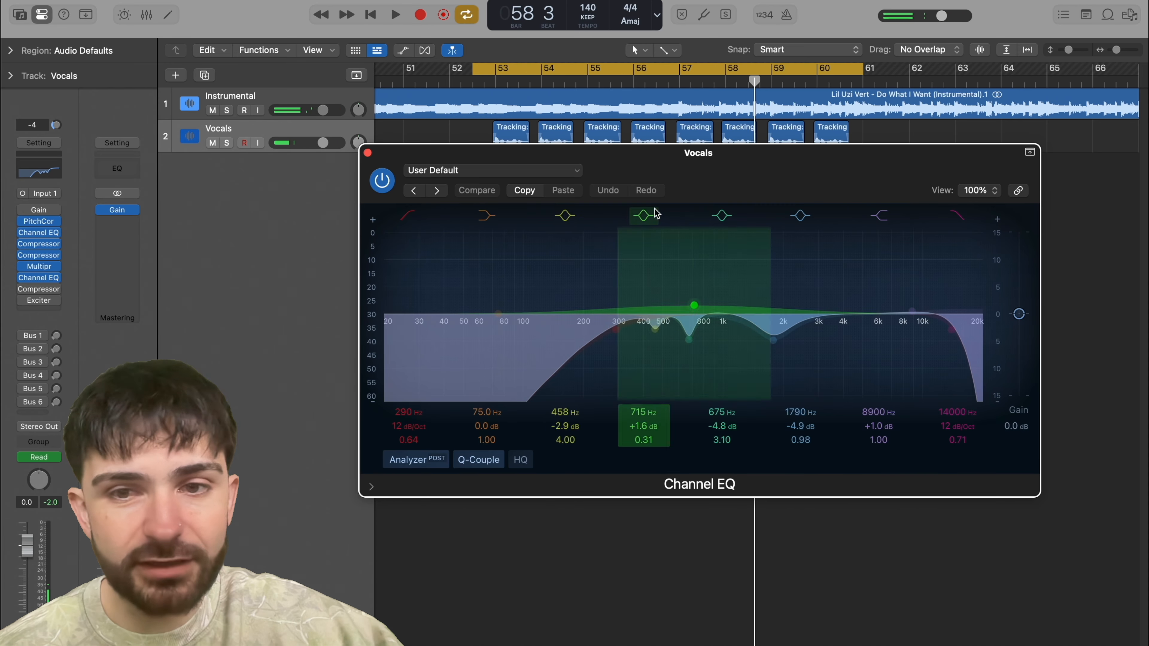
Step: Review the second Channel EQ's bands on the Vocals track and audition the vocals with it active
drag(771, 154, 742, 159)
click(661, 419)
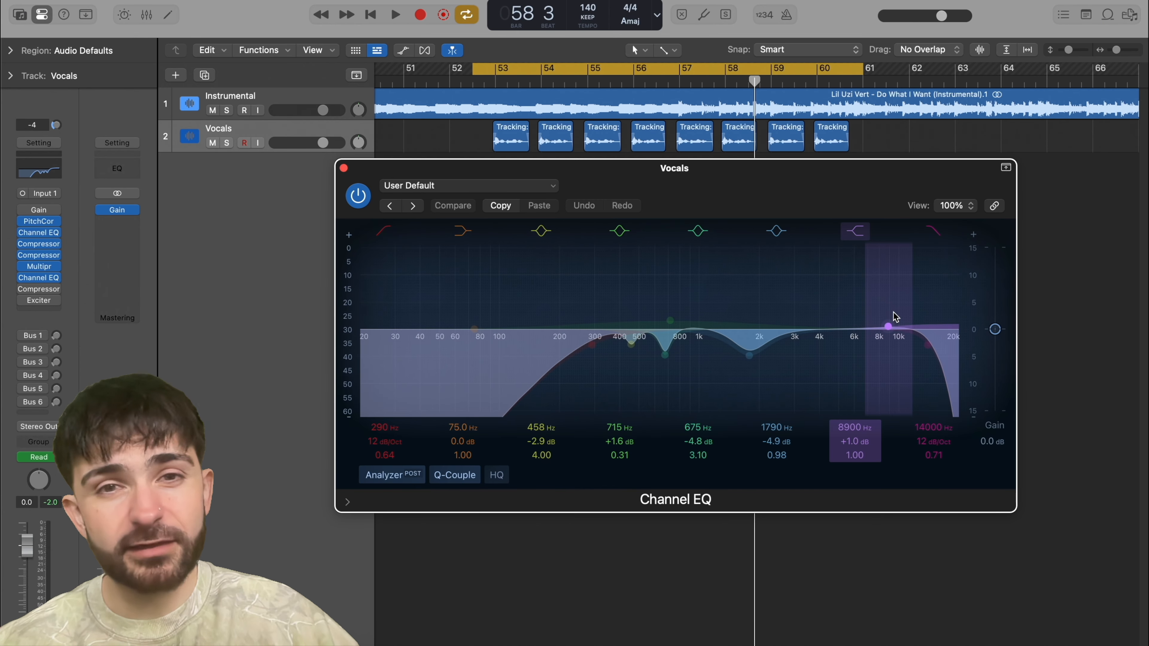
key(space)
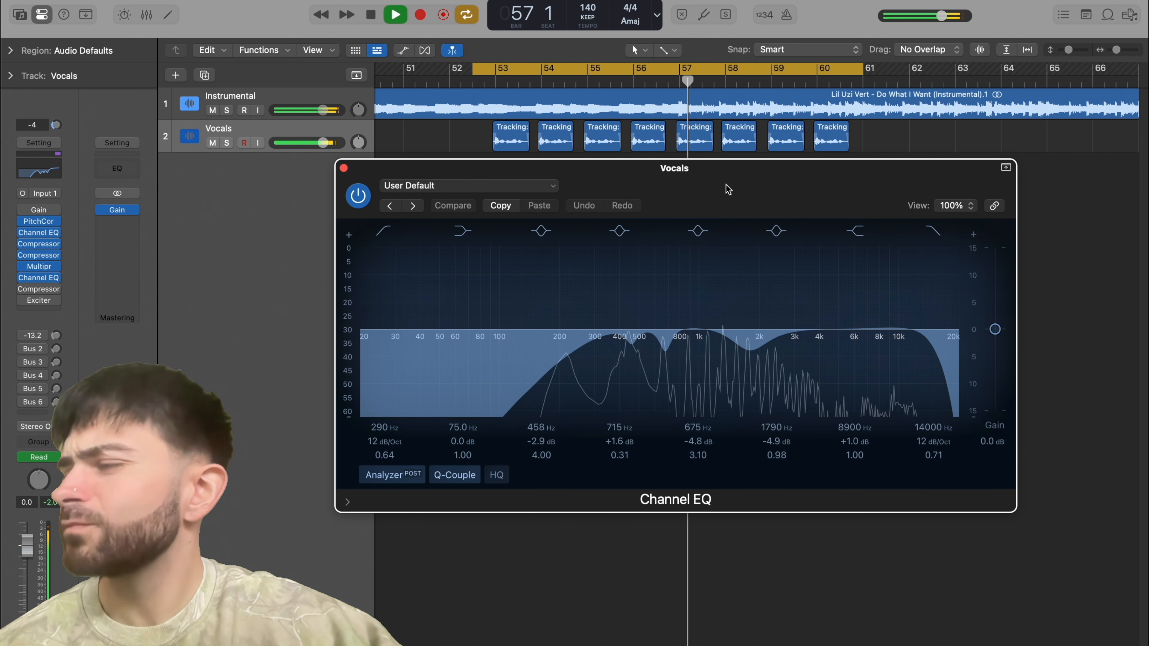
key(space)
click(344, 168)
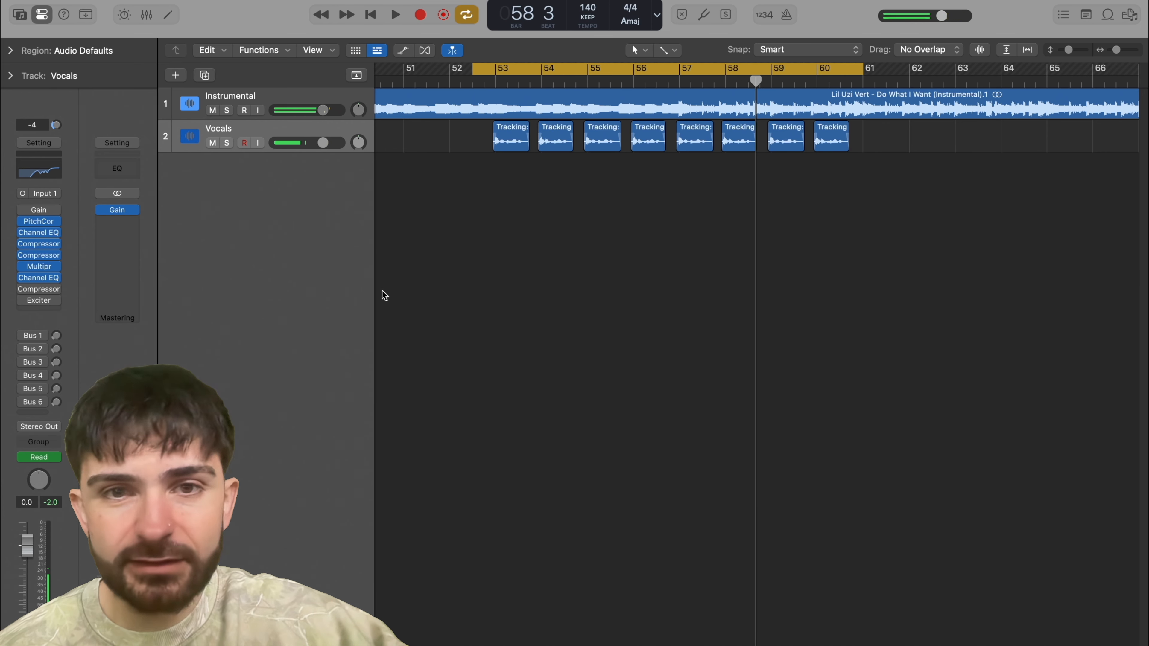
Step: Activate the third Compressor, the Studio VCA model, on the Vocals track and audition the vocals through it
click(40, 290)
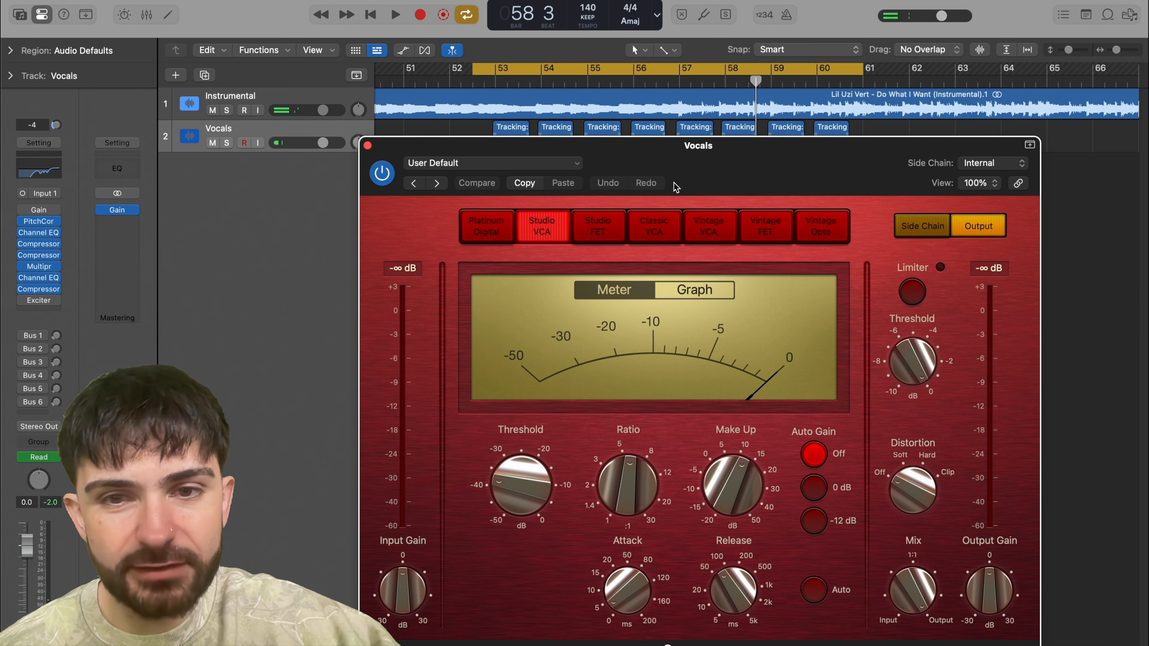
drag(673, 183, 644, 144)
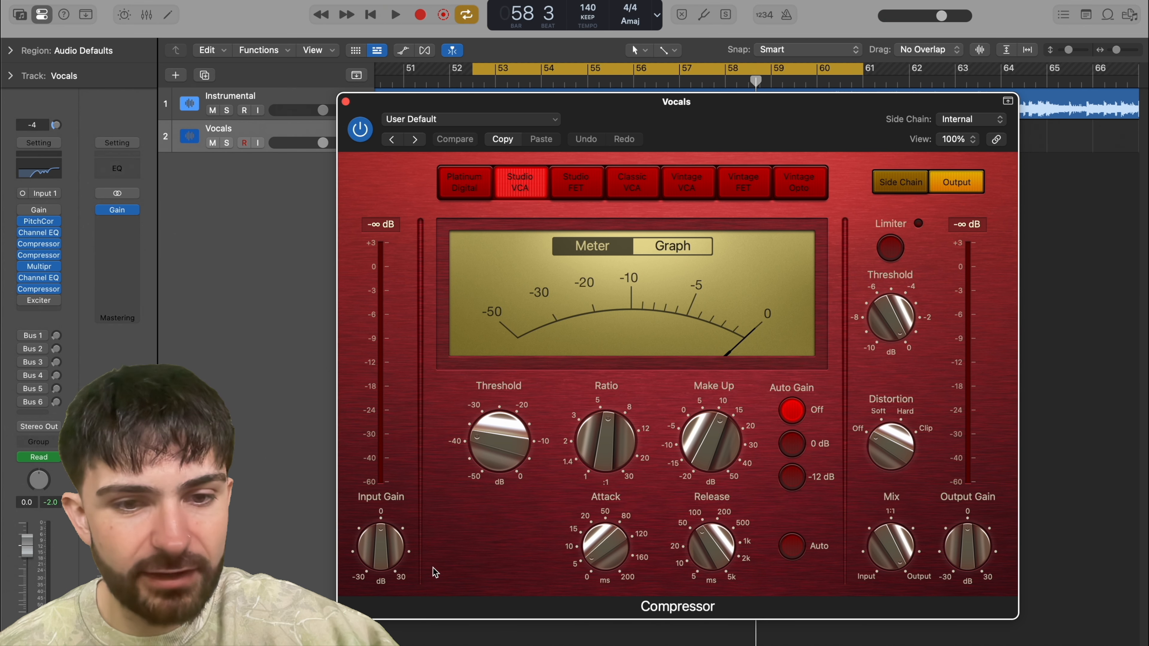
drag(711, 132, 715, 102)
key(space)
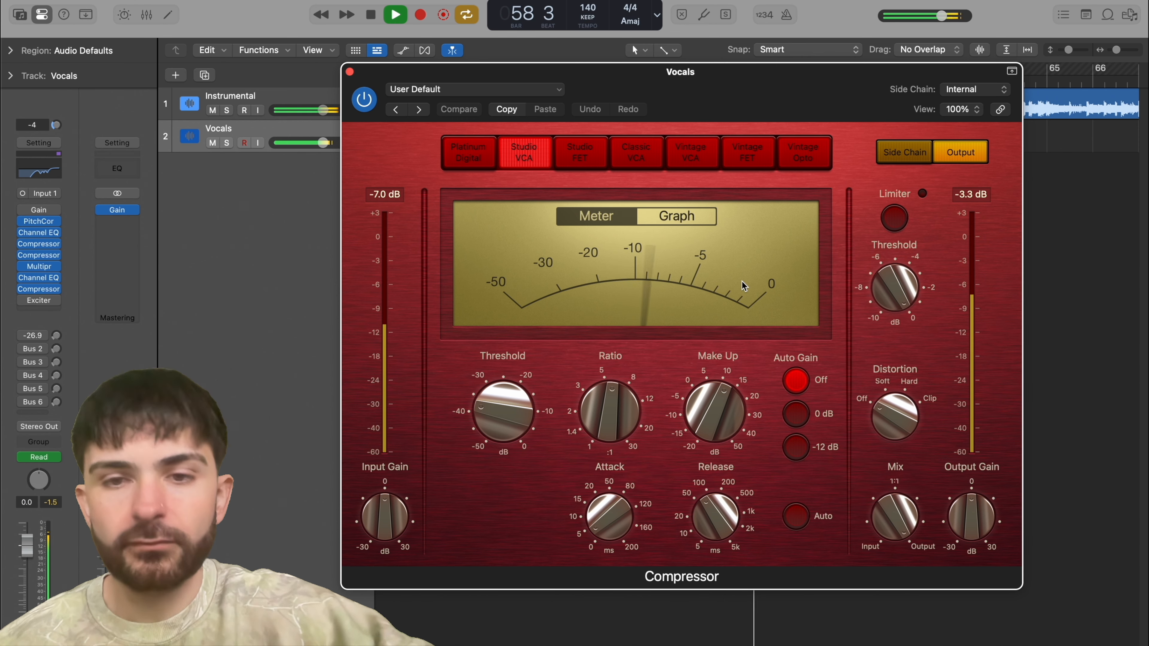
key(space)
click(350, 71)
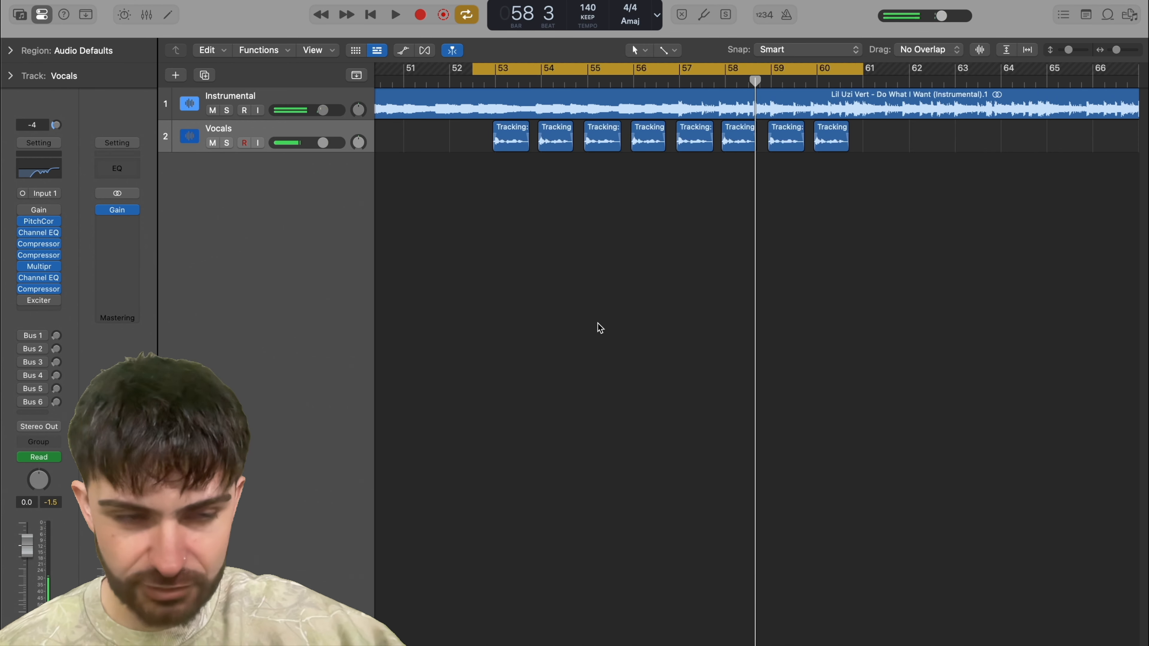
Step: Activate the Exciter on the Vocals track and audition the vocals through it over the instrumental
click(39, 300)
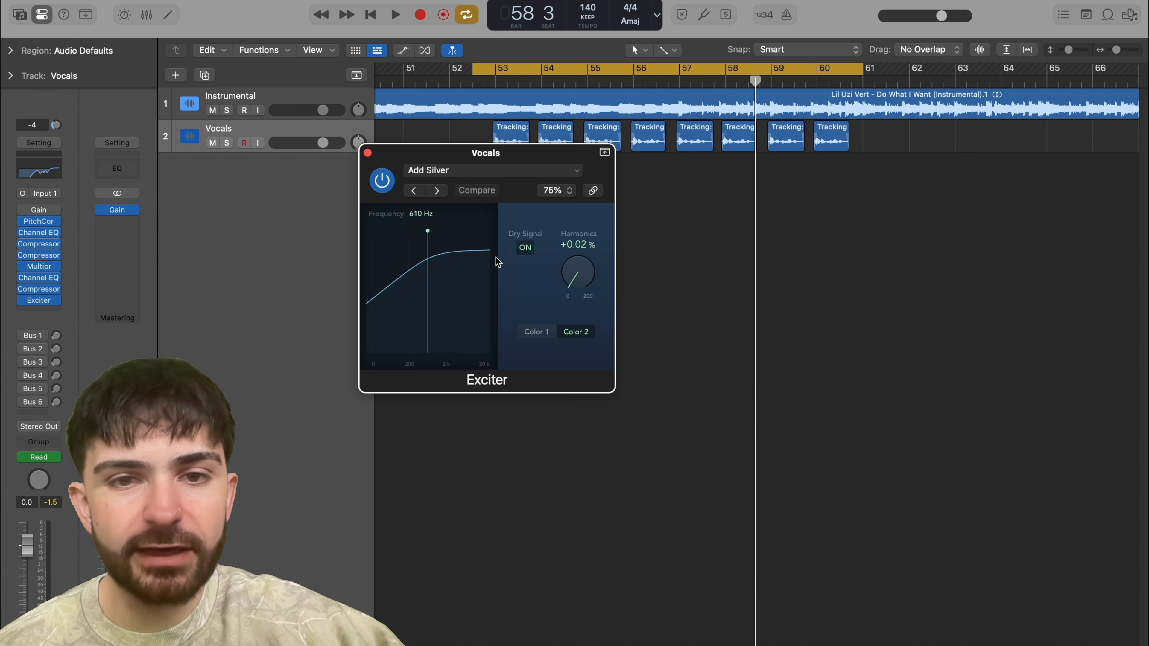
drag(535, 160, 633, 165)
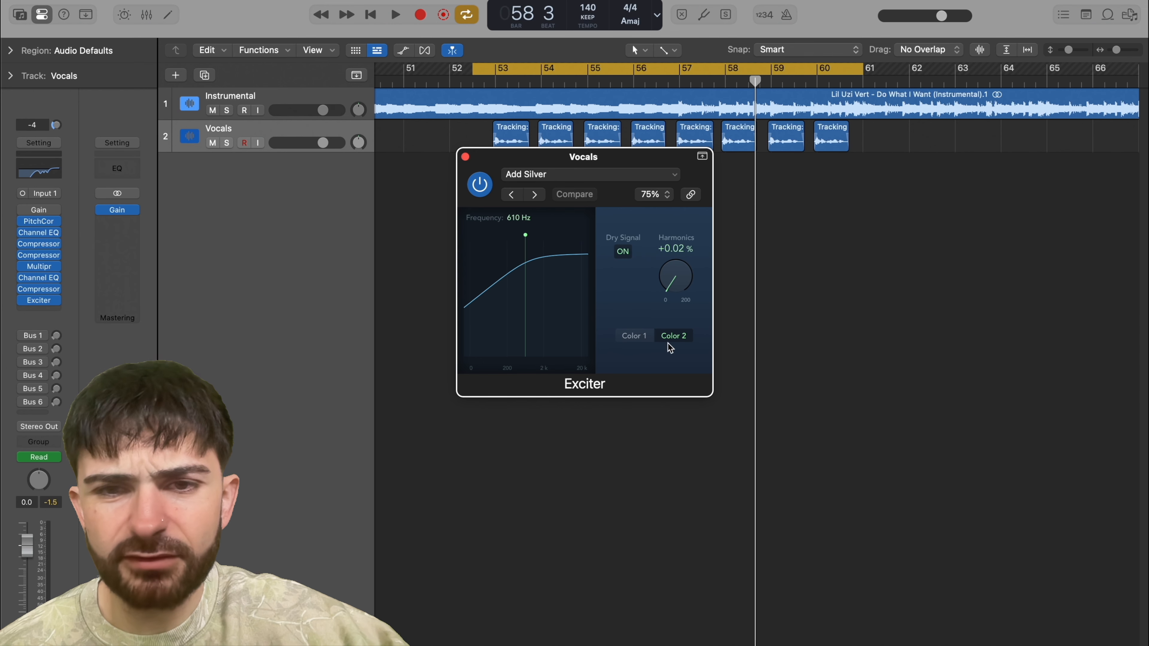
drag(611, 163, 662, 192)
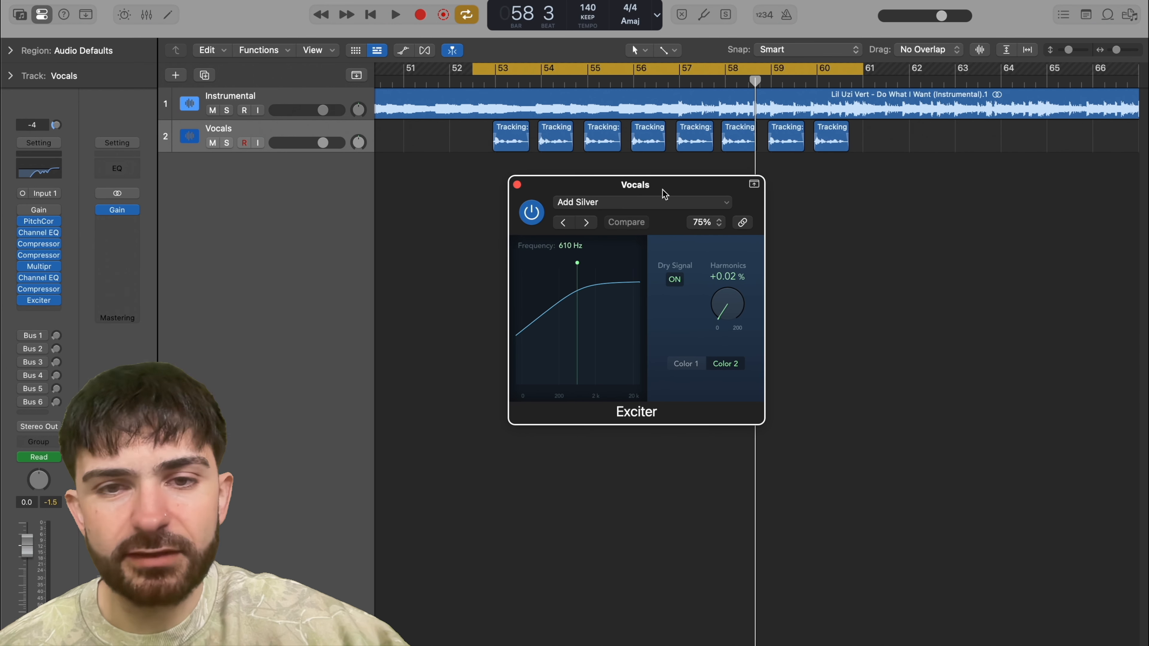
key(space)
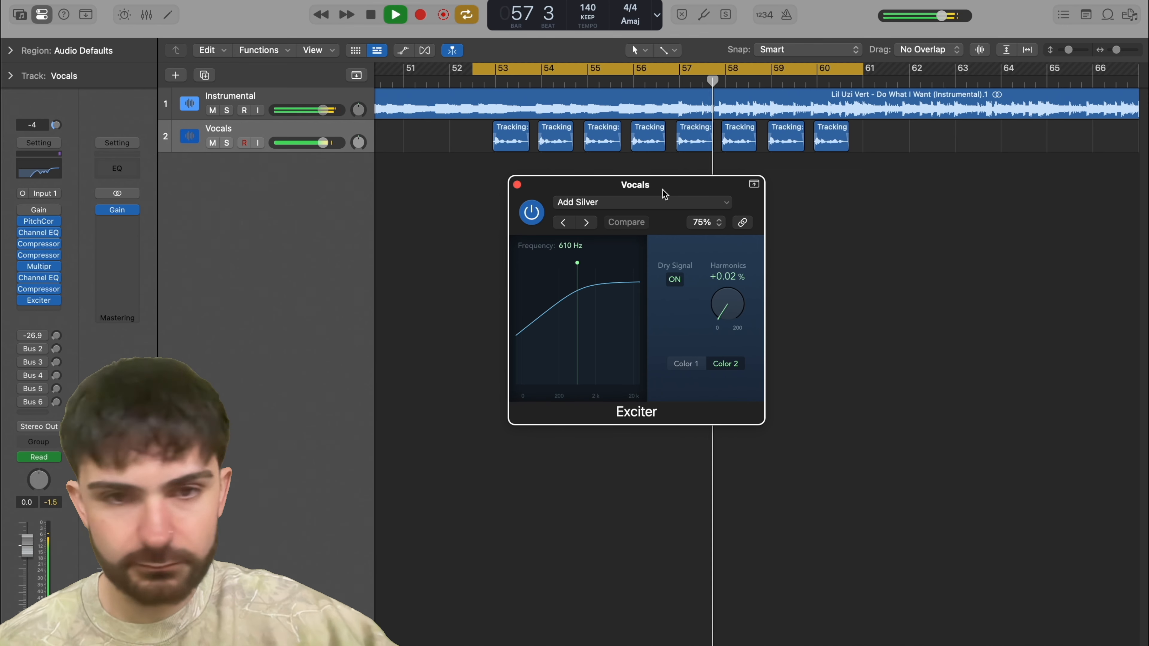
key(space)
click(517, 185)
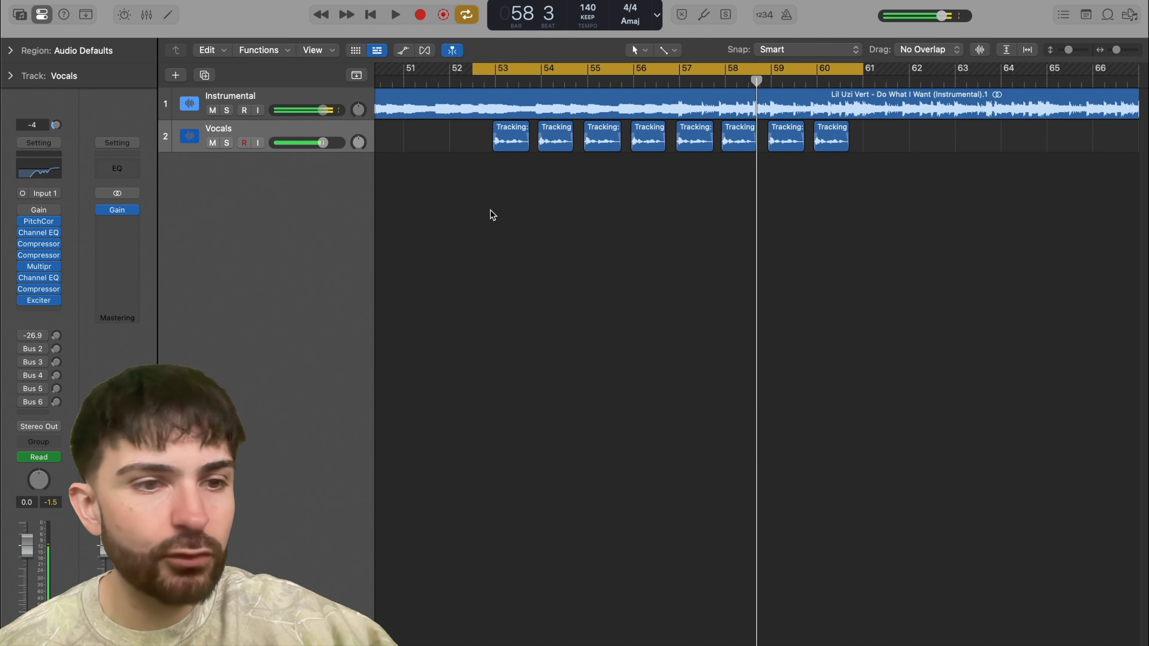
Step: Activate the Bus 1 send on the Vocals track and review the Tape Delay, Chorus and AutoFilter on its aux
click(56, 337)
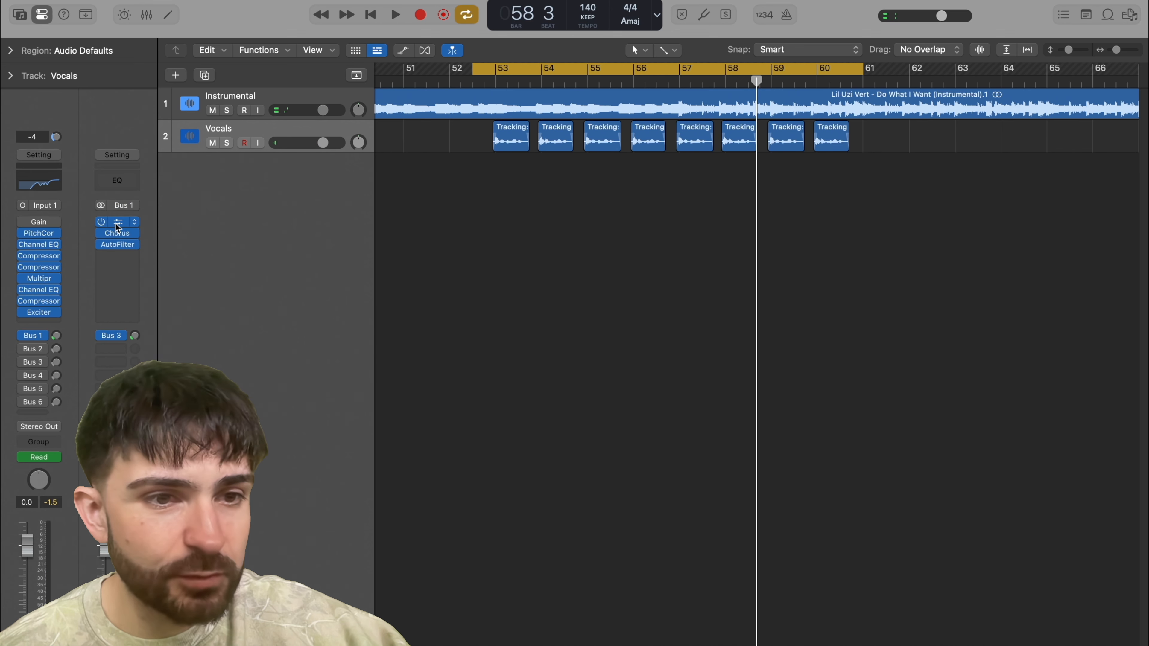
click(116, 222)
drag(602, 163, 613, 131)
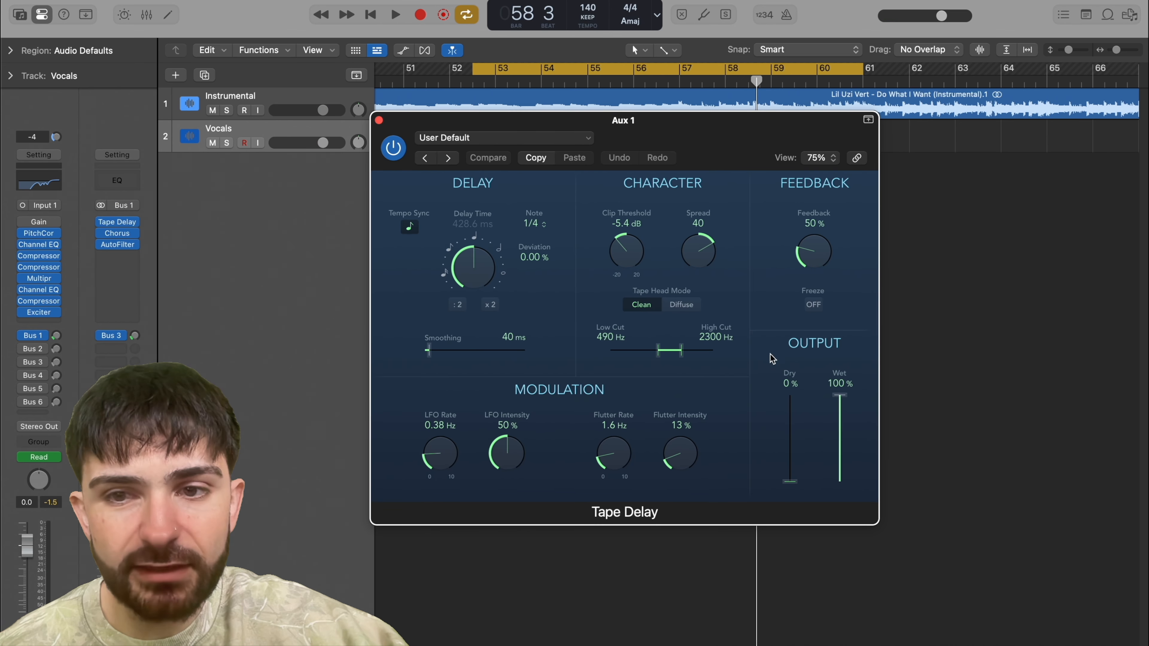
click(379, 121)
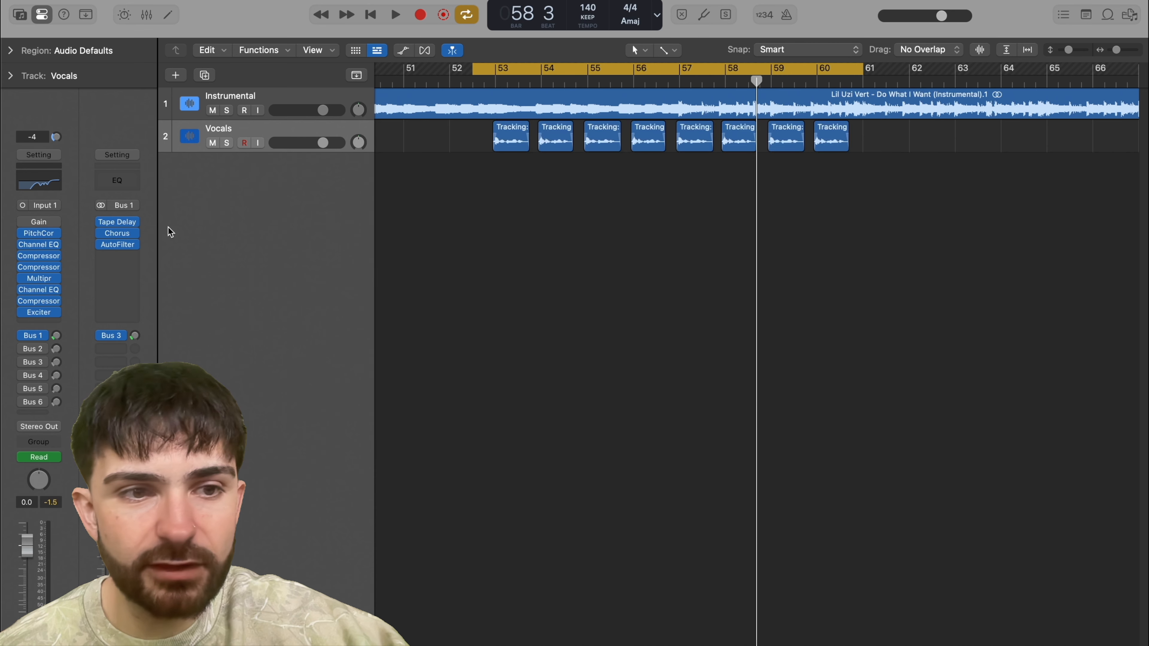
click(121, 235)
click(367, 153)
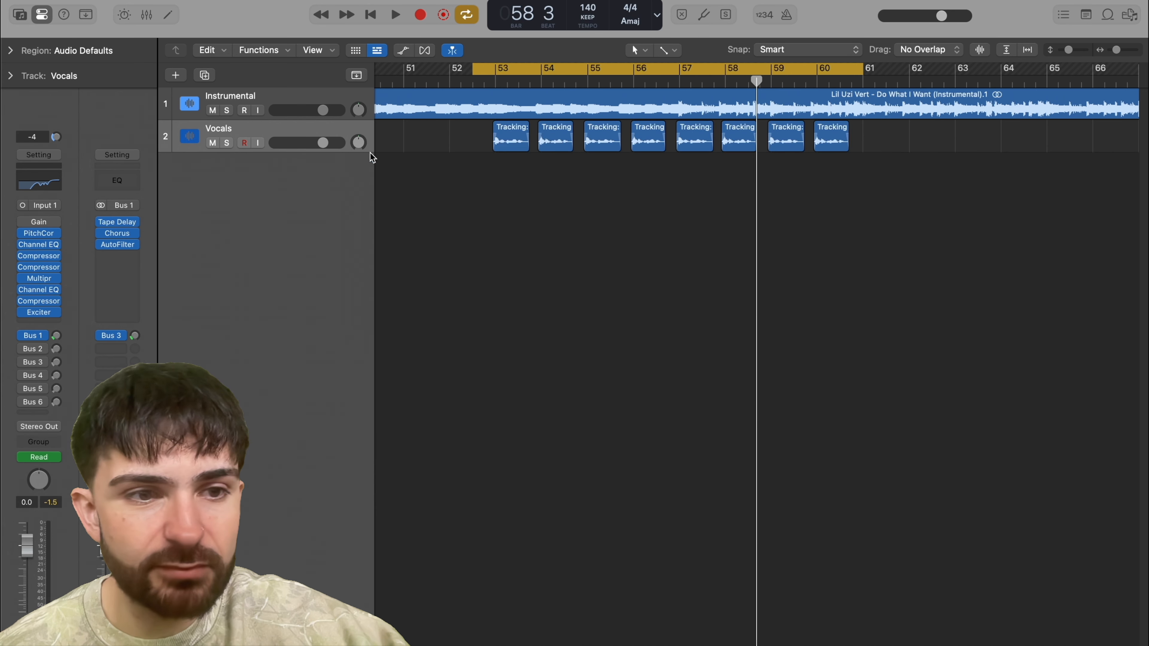
click(116, 248)
drag(732, 175, 820, 194)
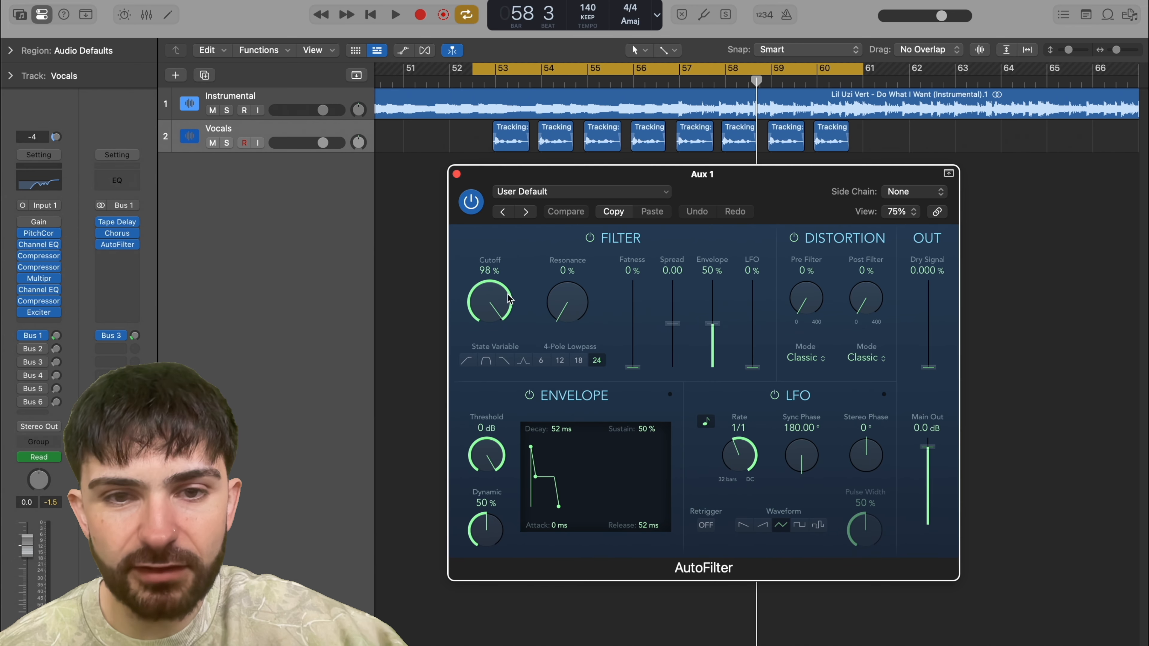
click(457, 174)
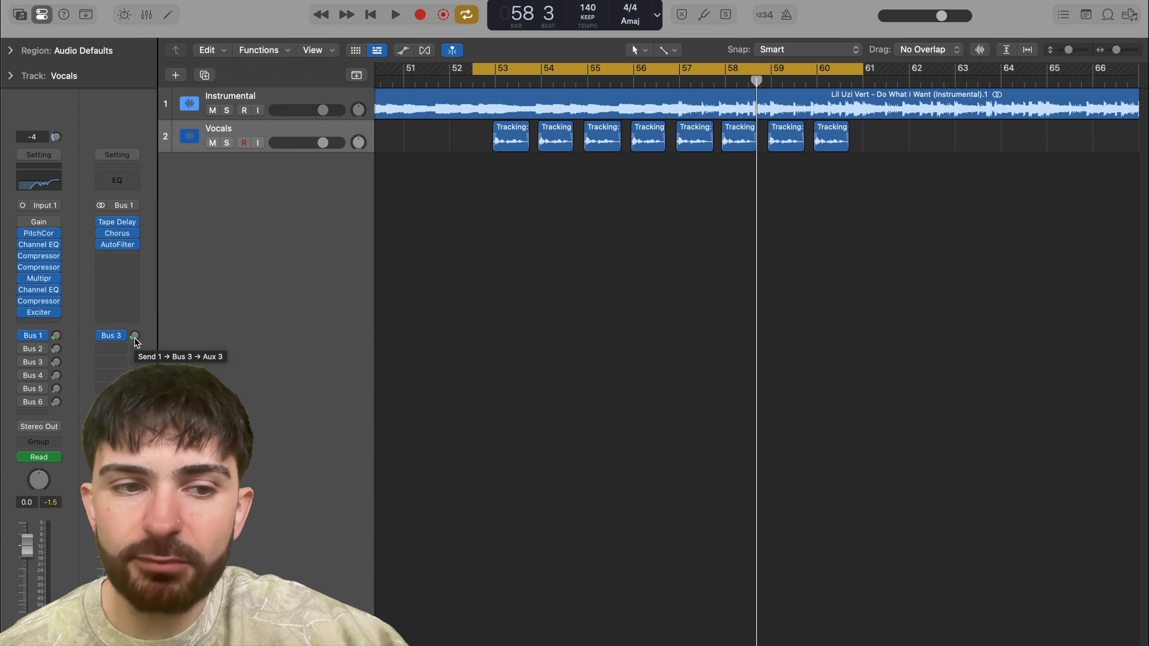
Step: Check the Bus 1 aux's Tape Delay again and audition the vocals with the Bus 1 send active
key(x)
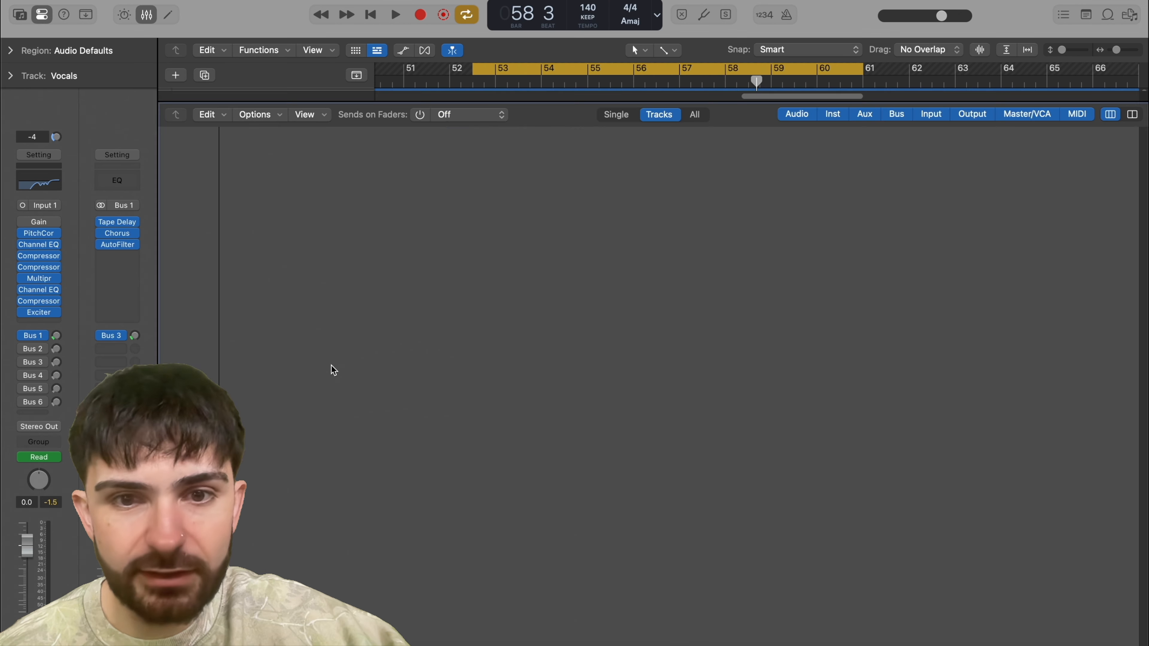
key(x)
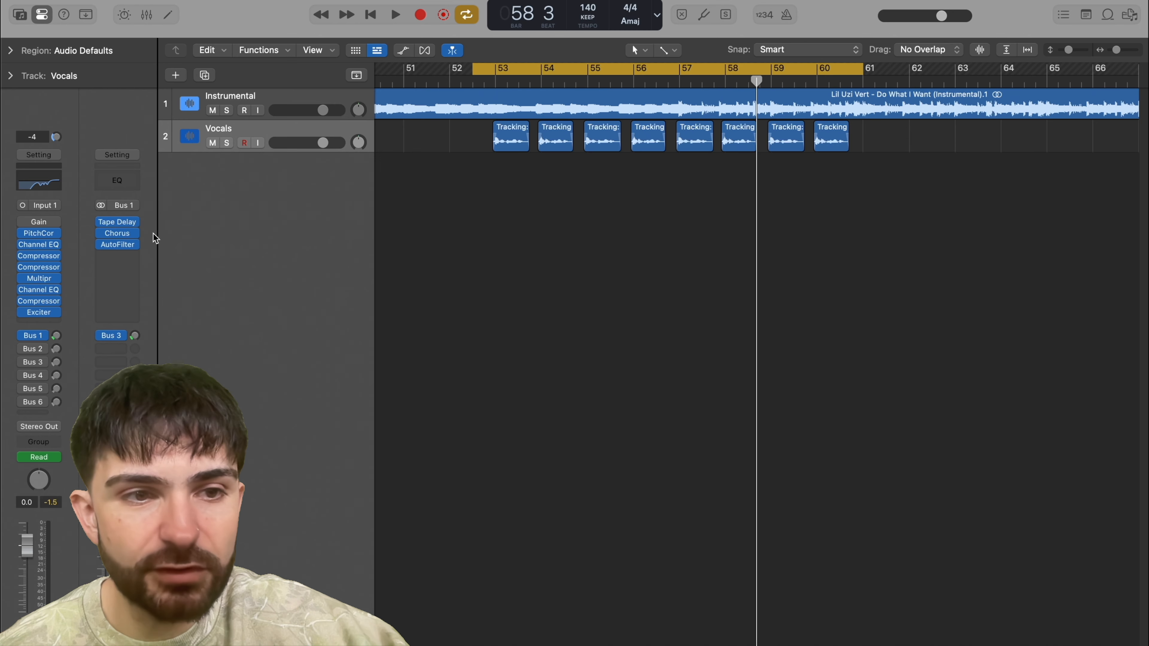
click(117, 222)
click(379, 120)
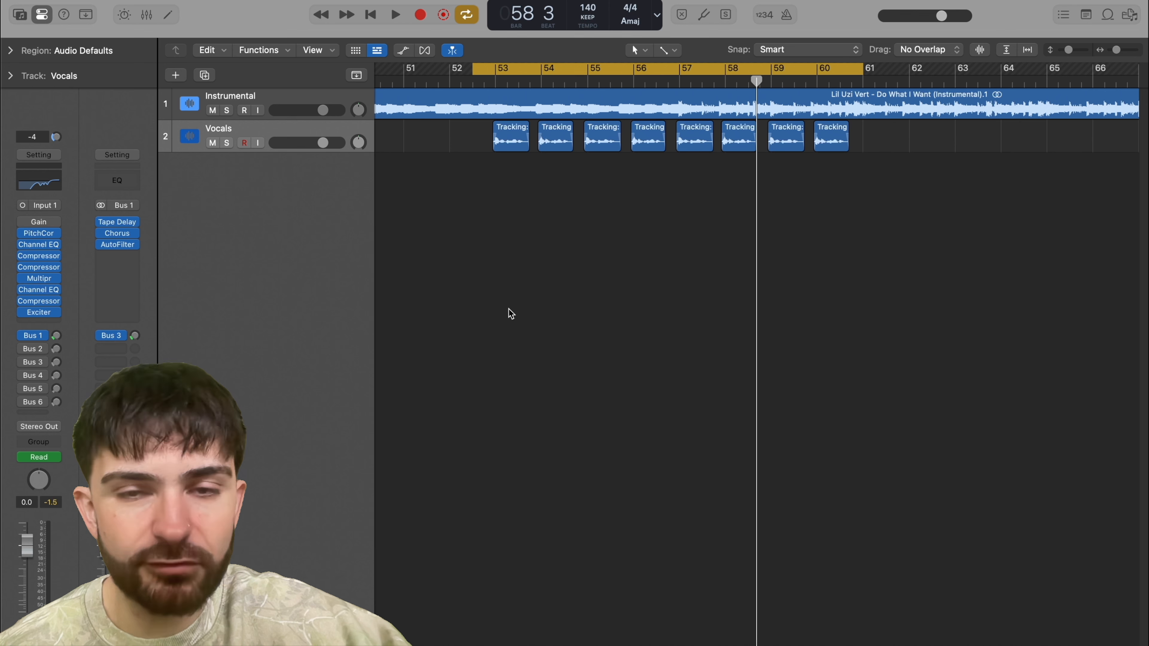
key(space)
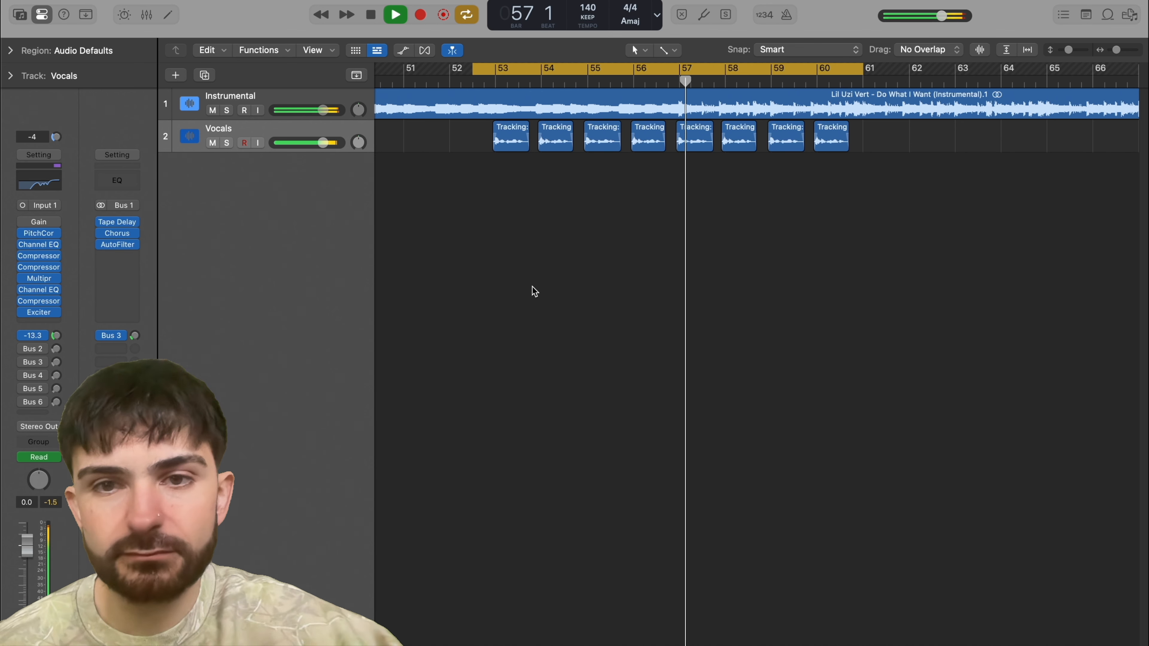
key(space)
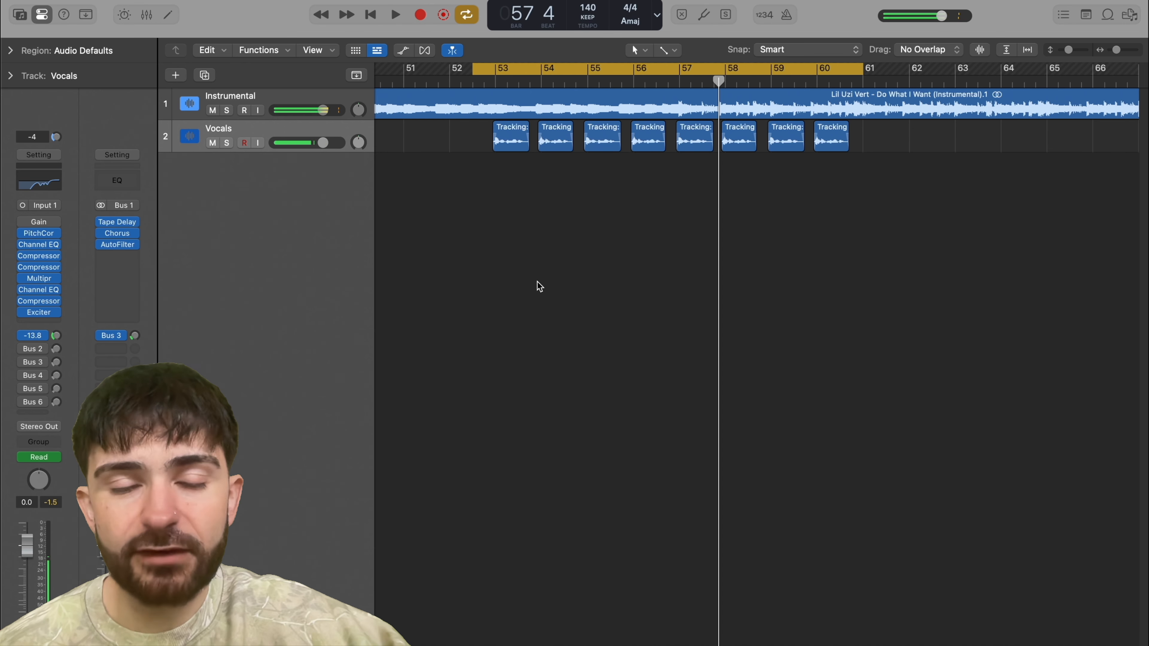
Step: Show the track automation, examine the Bus 1 send level curve across the Vocals regions, and hide it again
key(a)
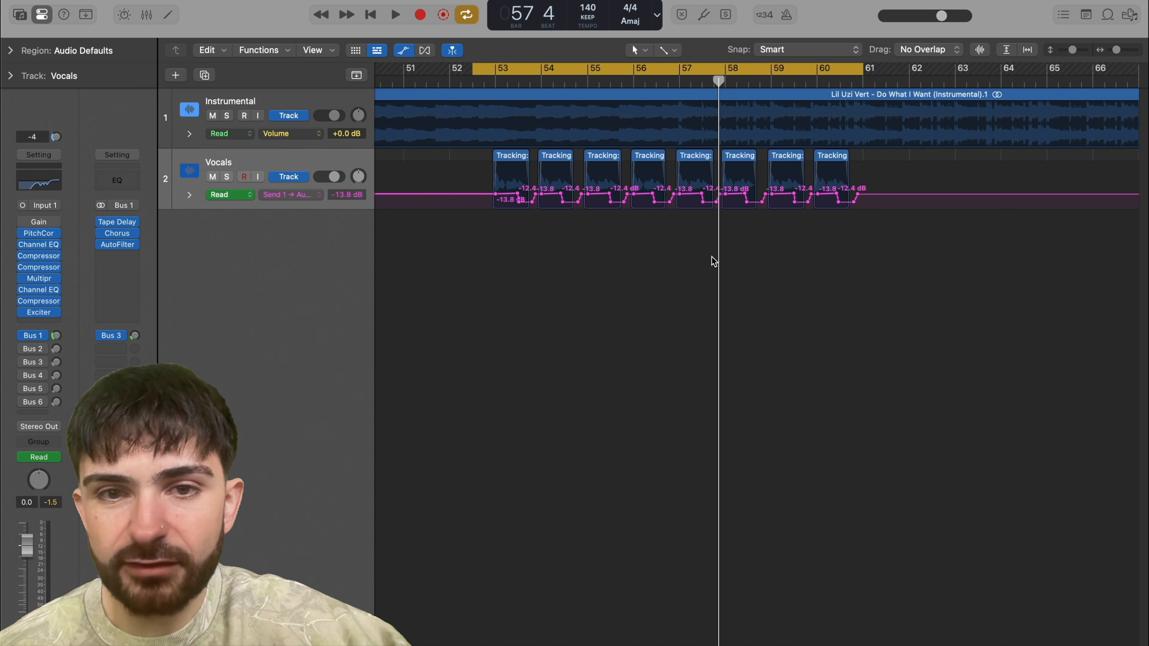
scroll(716, 262, up, 5)
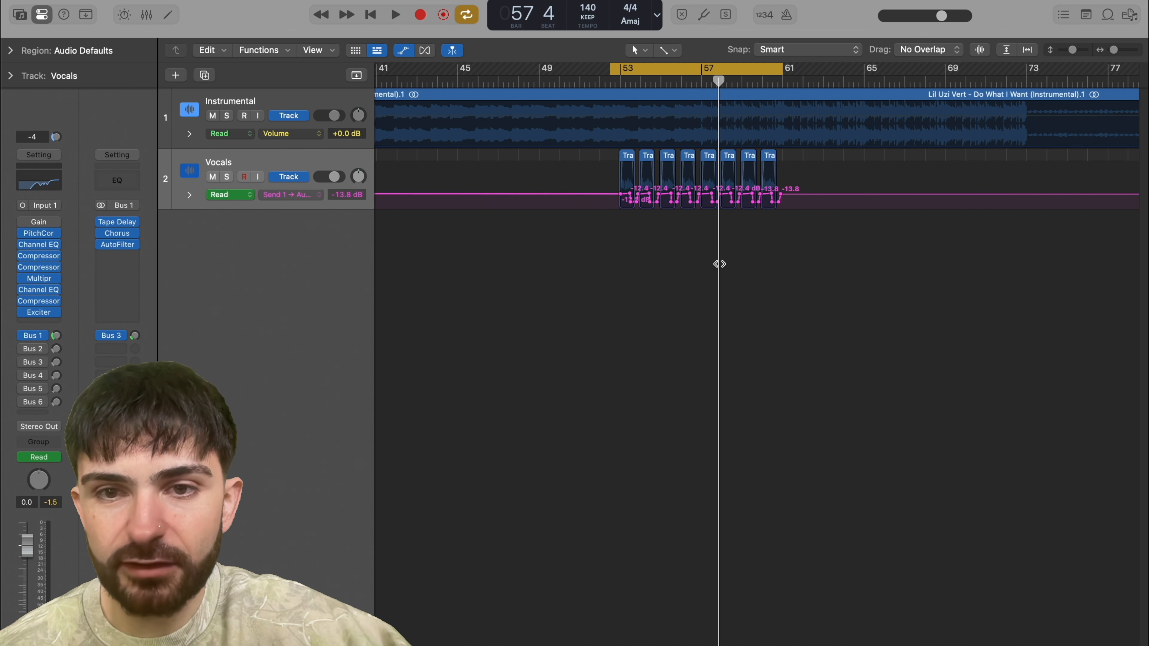
scroll(629, 275, down, 8)
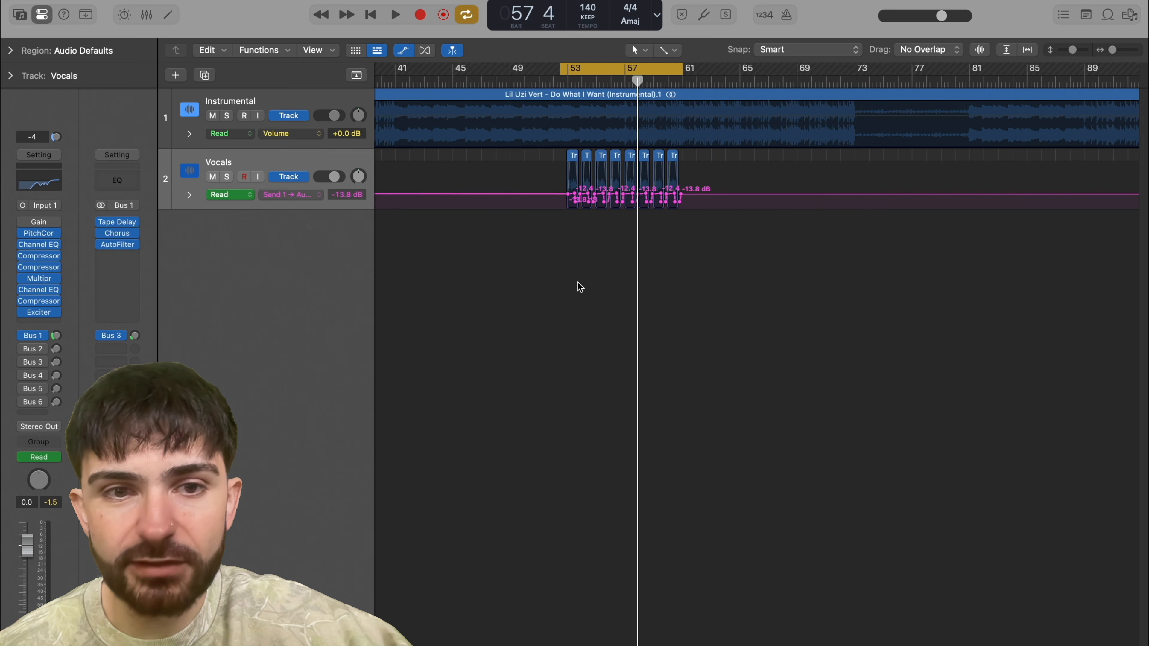
key(a)
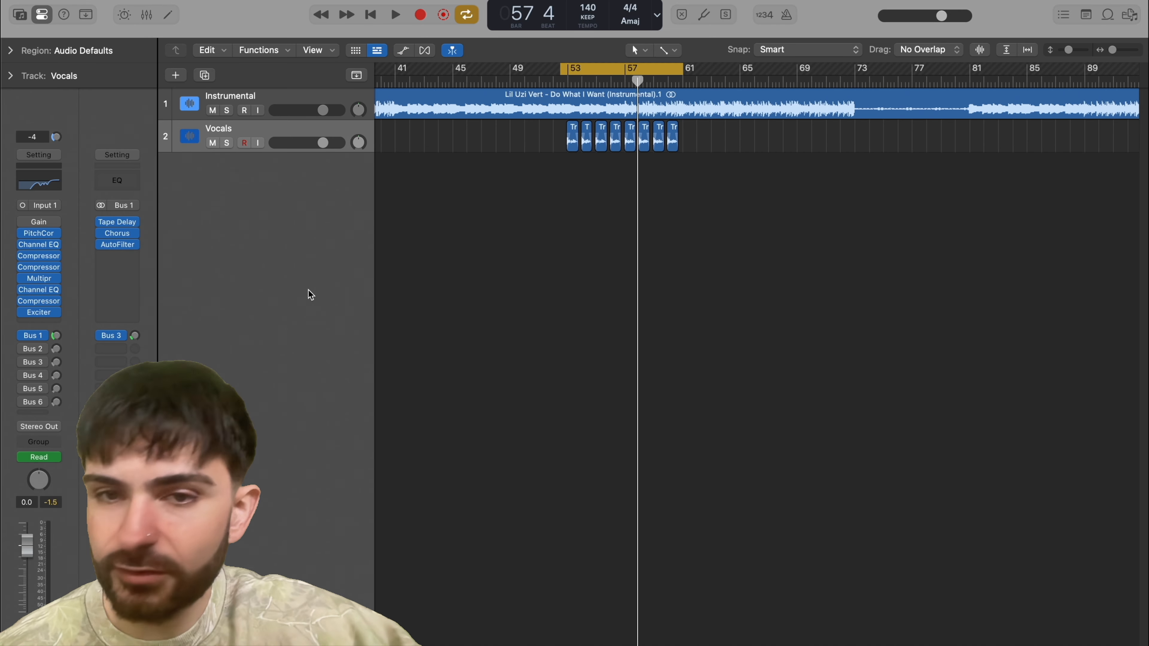
Step: Activate the Bus 2 send on the Vocals track and audition the vocals with its Quantec Room Simulator reverb
click(57, 349)
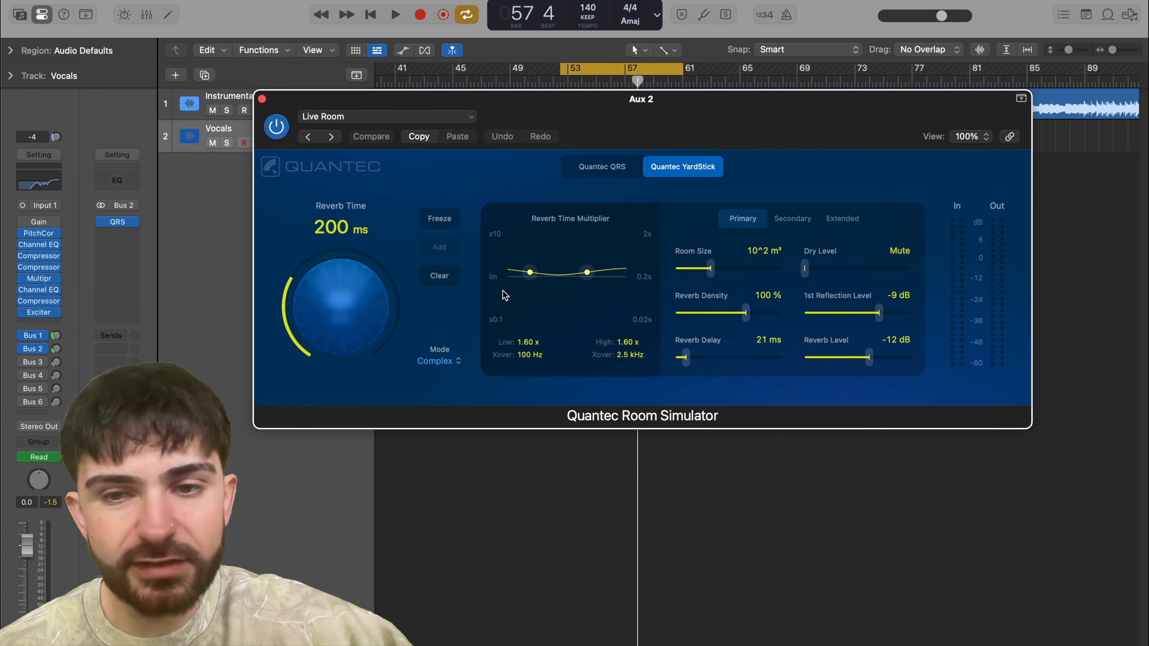
drag(684, 130, 717, 205)
key(space)
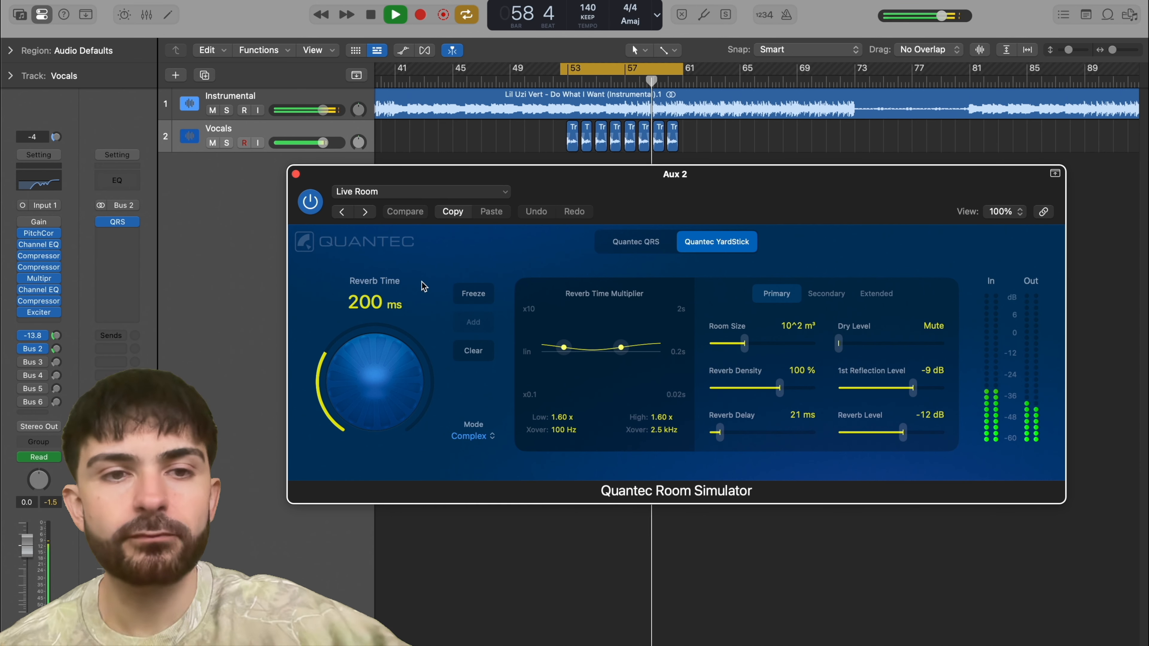
key(space)
click(296, 173)
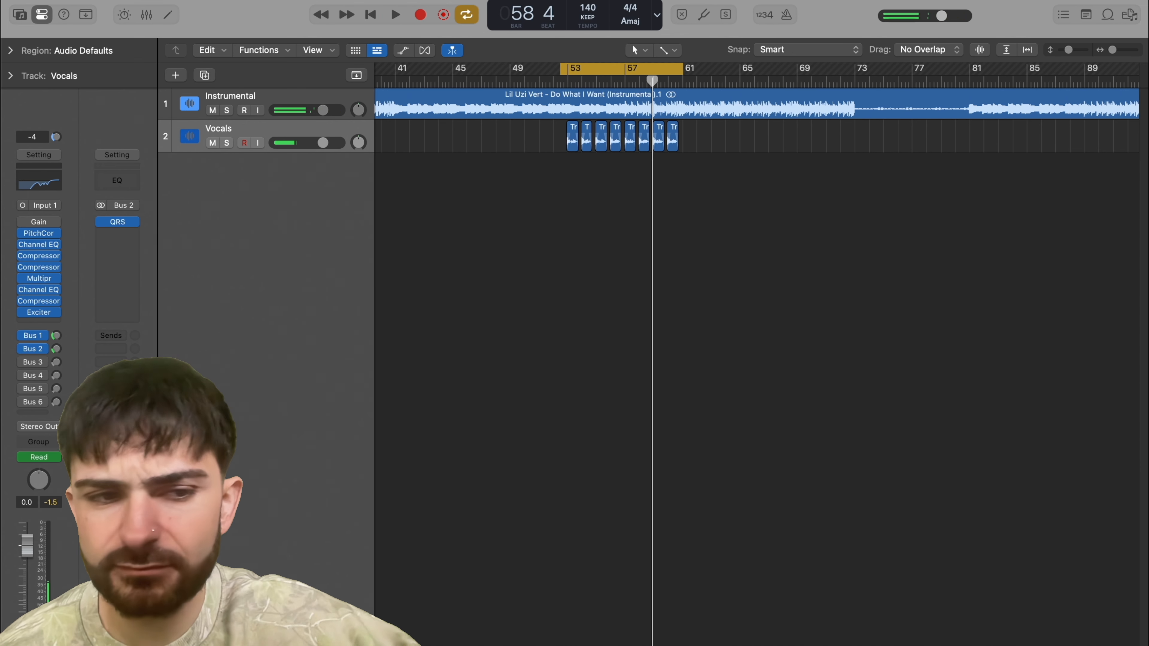
Step: Activate the Bus 3 send on the Vocals track and review Space Designer's Output EQ and Volume Envelope on its aux
click(56, 361)
click(117, 221)
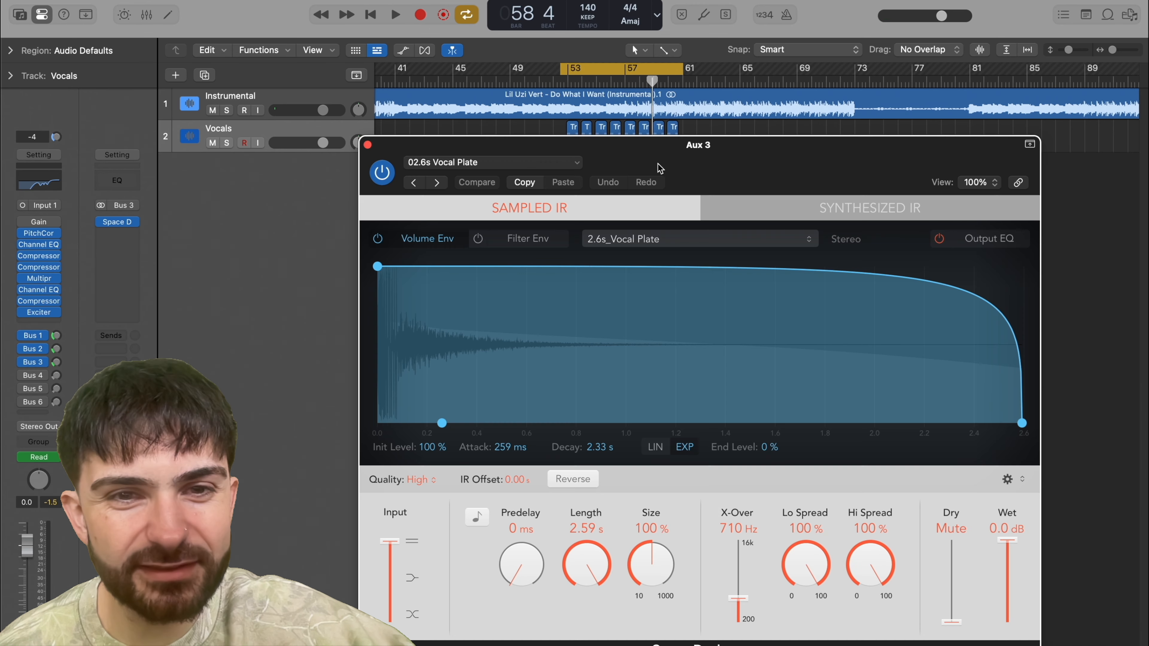
drag(658, 168, 653, 131)
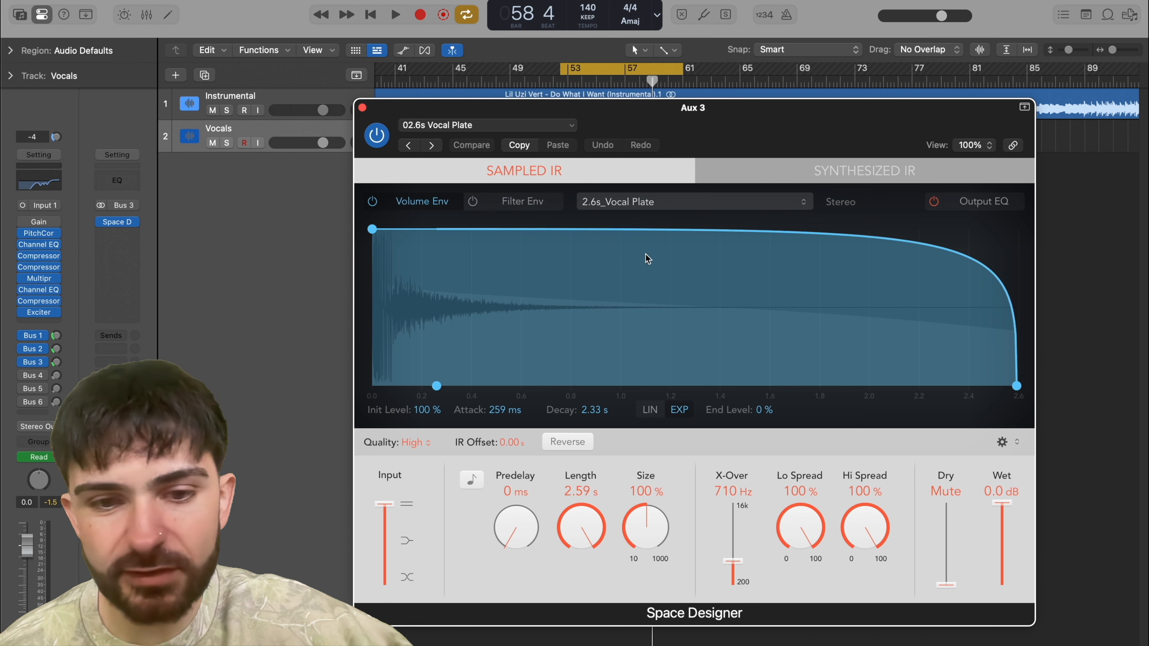
click(984, 203)
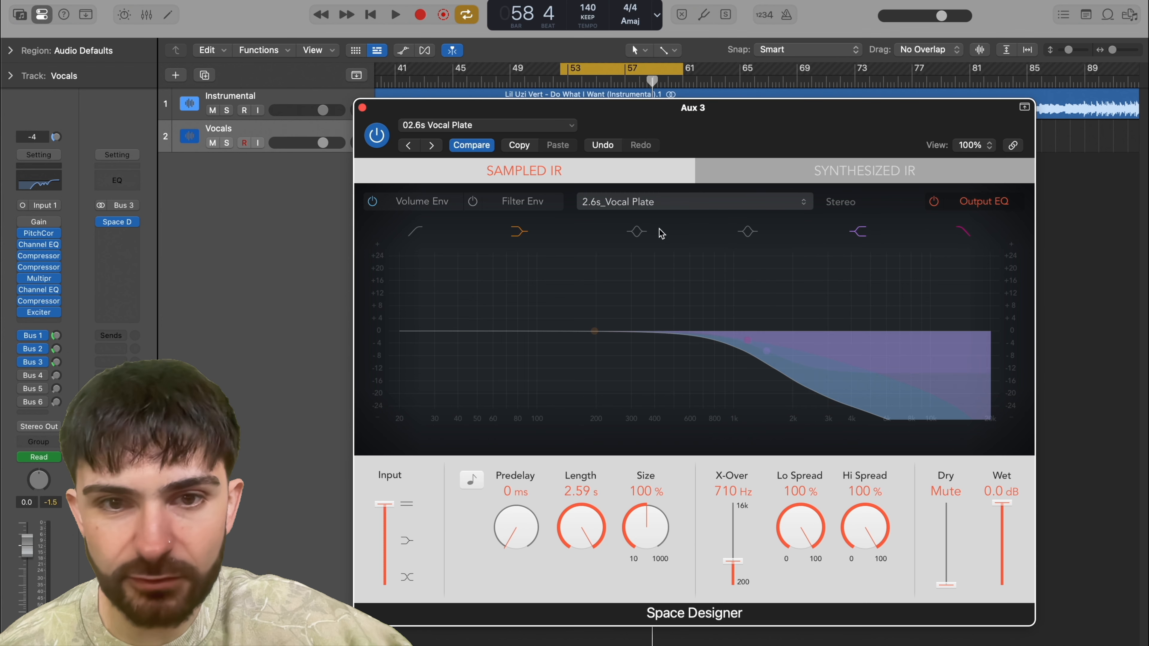
click(422, 201)
drag(742, 138, 749, 111)
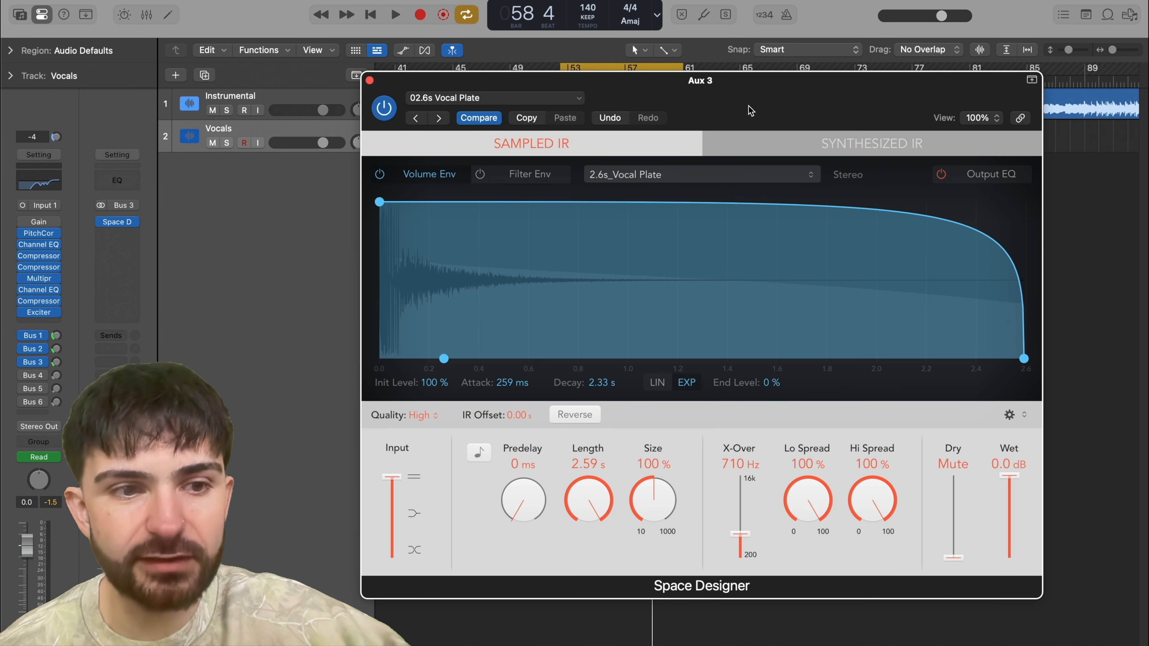
Step: Audition the vocals with the Space Designer Vocal Plate reverb on Bus 3 and close the plug-in
key(space)
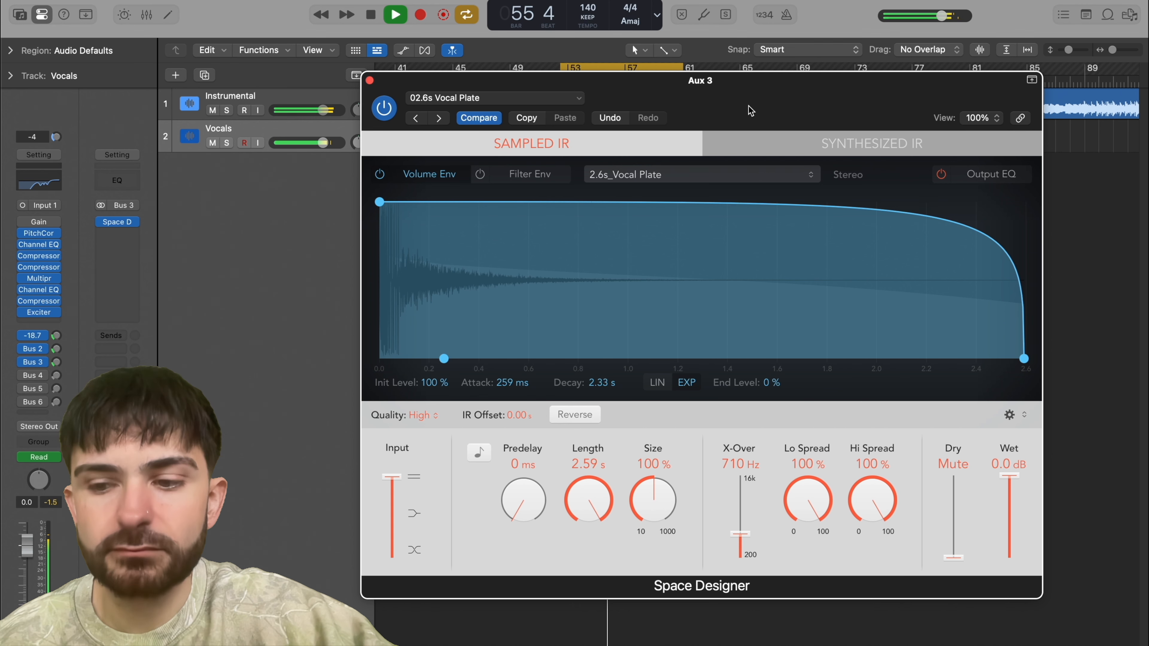
key(space)
click(369, 80)
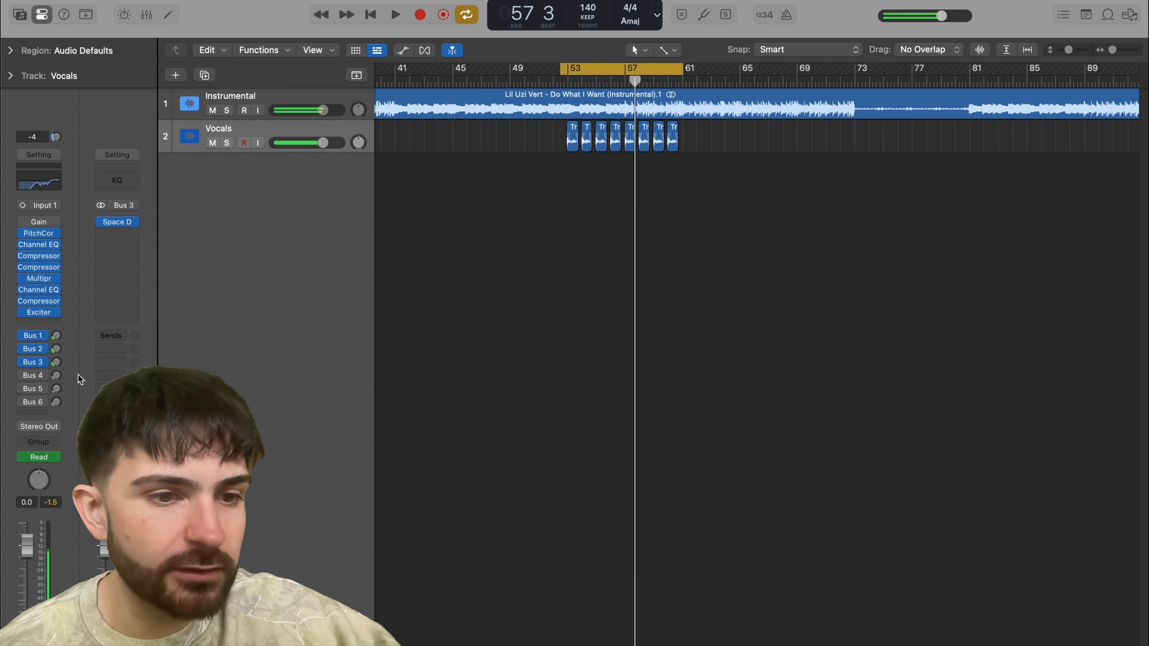
Step: Activate the Bus 4 send on the Vocals track and audition the vocals with its Ensemble Doubler effect
click(131, 224)
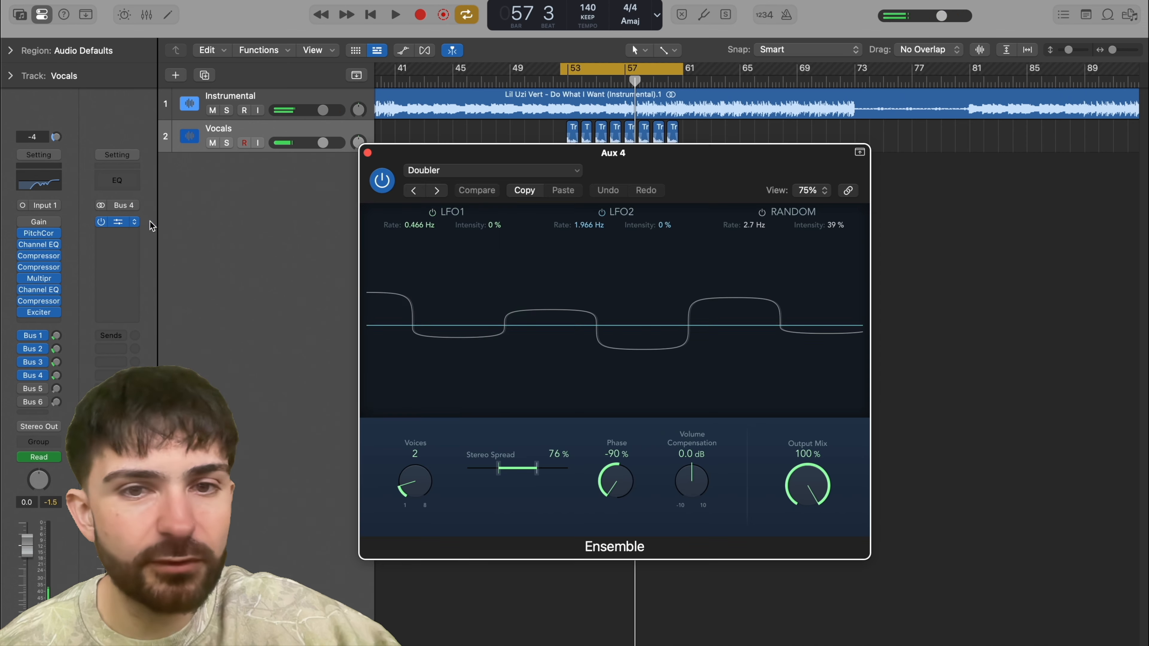
drag(661, 173, 685, 165)
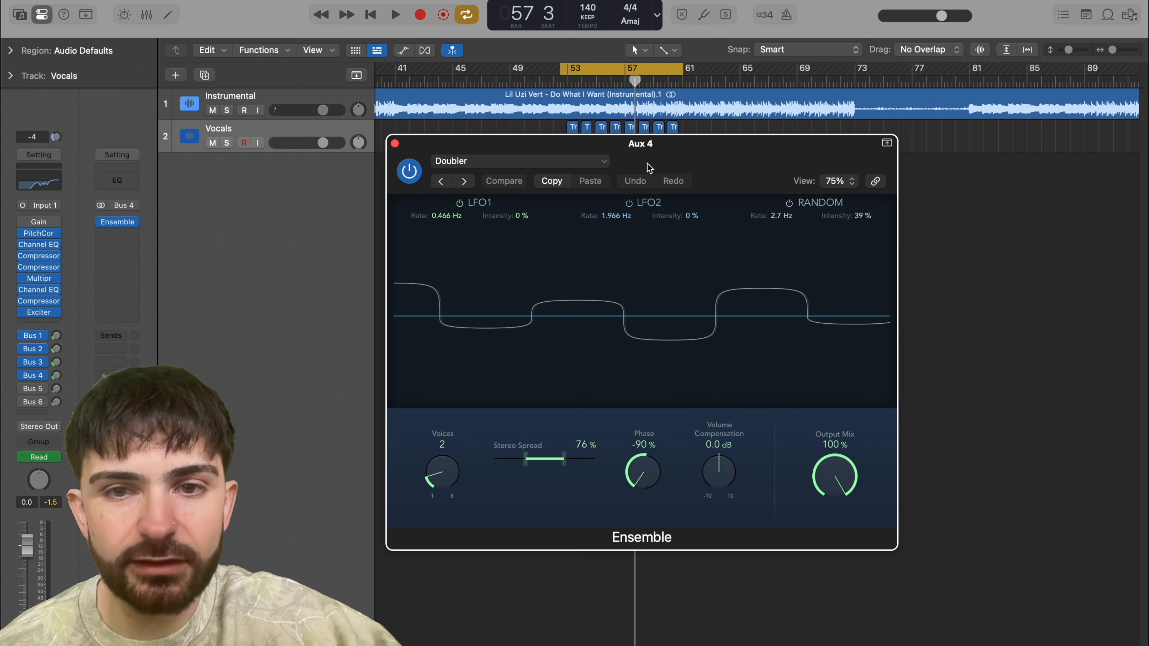
drag(528, 153, 579, 162)
drag(714, 170, 752, 178)
key(space)
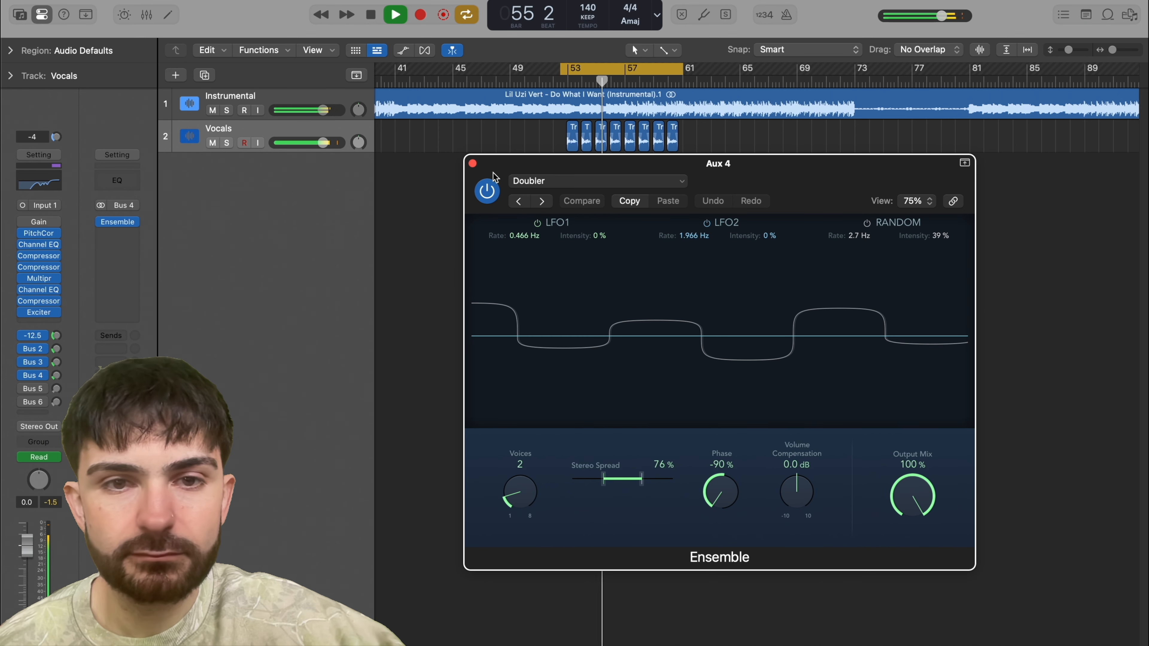
click(473, 164)
key(space)
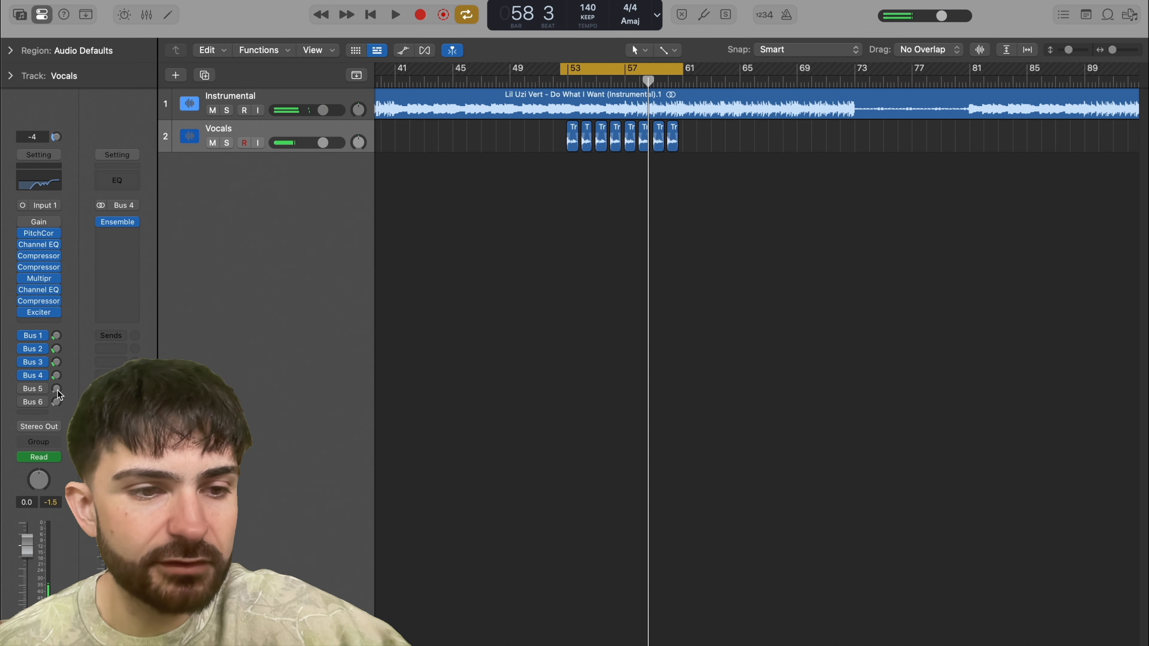
Step: Activate the Bus 5 send on the Vocals track, audition the vocals with its Flanger effect, and close the plug-in
click(118, 222)
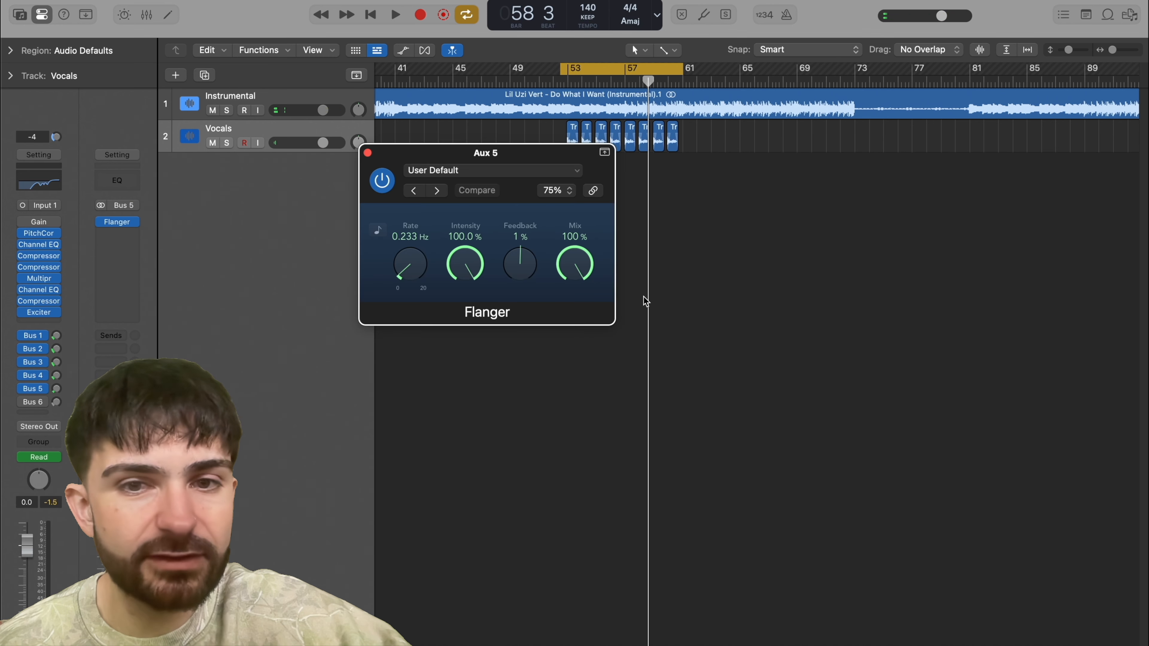
drag(558, 159, 696, 207)
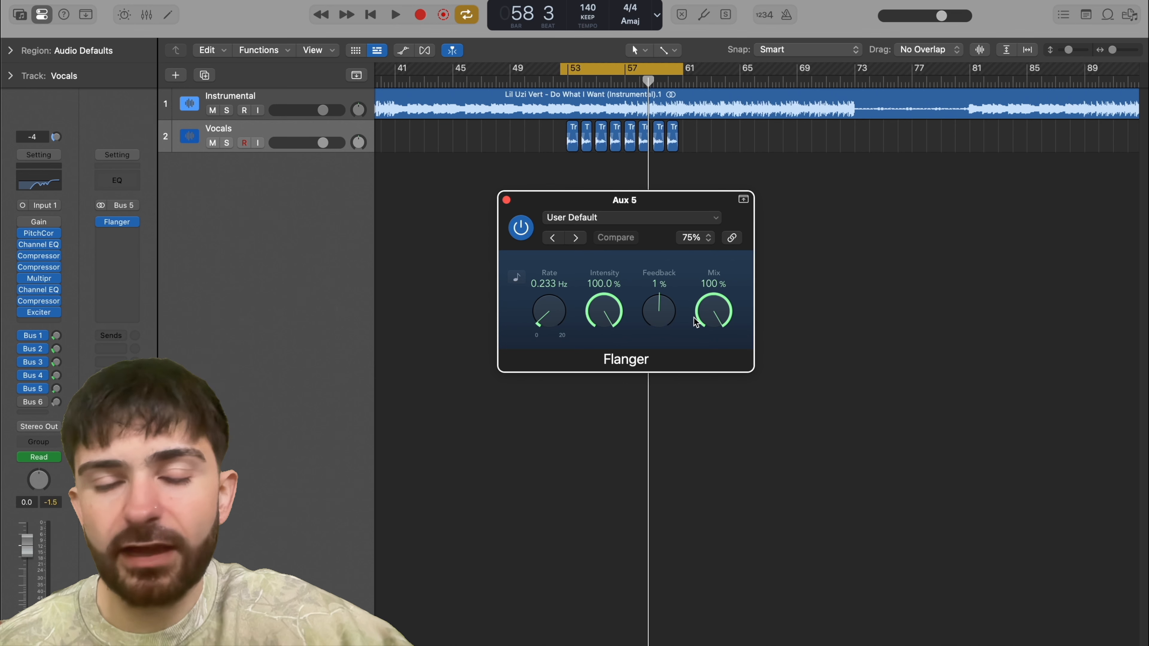
drag(608, 203, 623, 201)
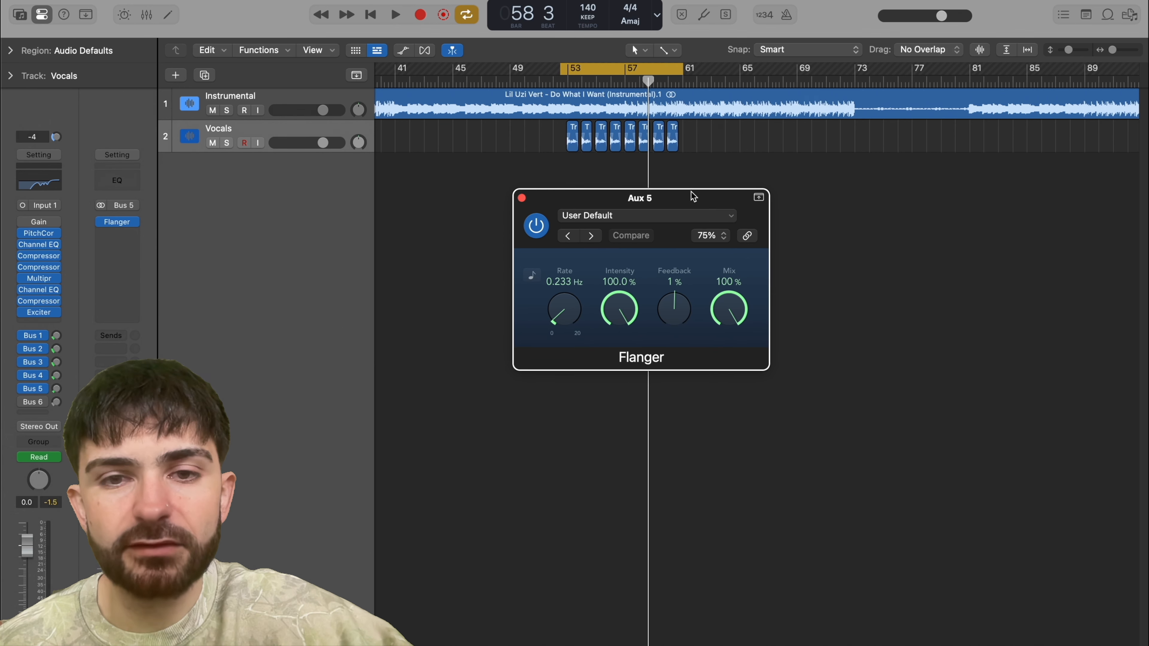
key(space)
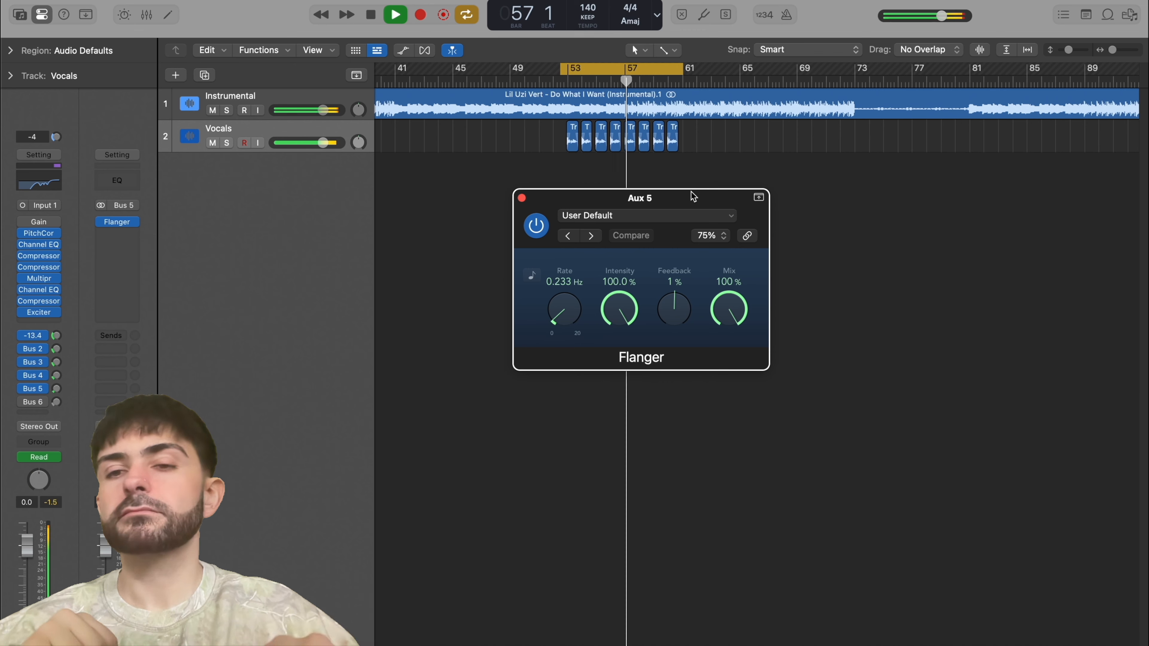
click(522, 197)
key(space)
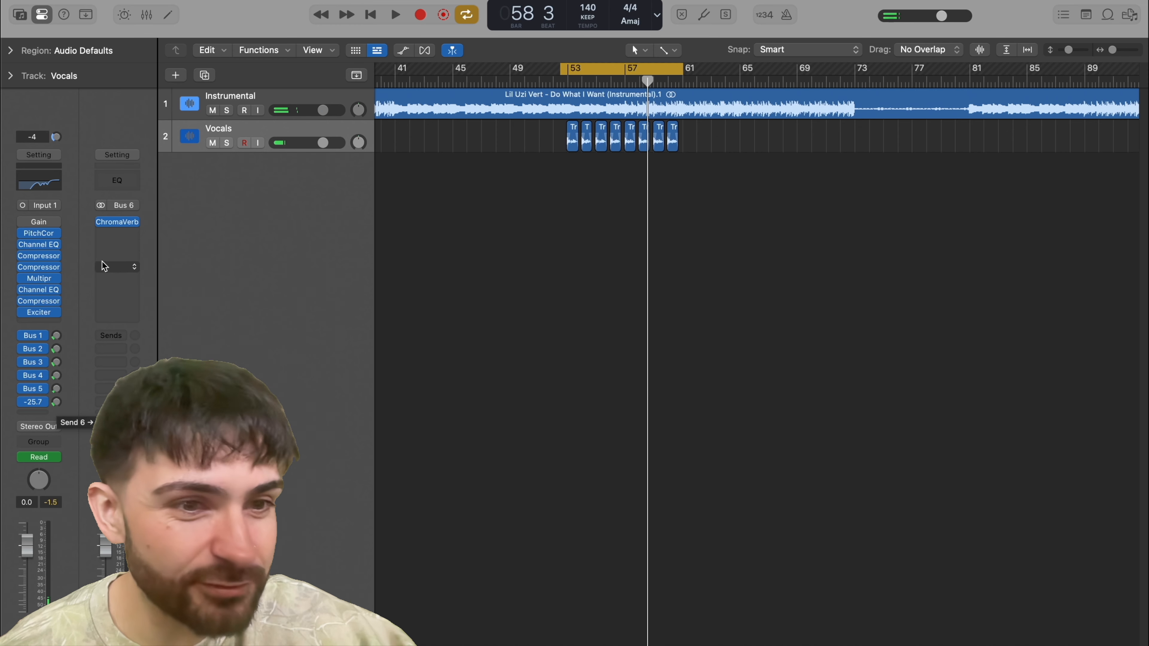
Step: Activate the Bus 6 send on the Vocals track and review ChromaVerb's Damping EQ, main controls and Output EQ details on its aux
click(117, 222)
drag(724, 151, 710, 126)
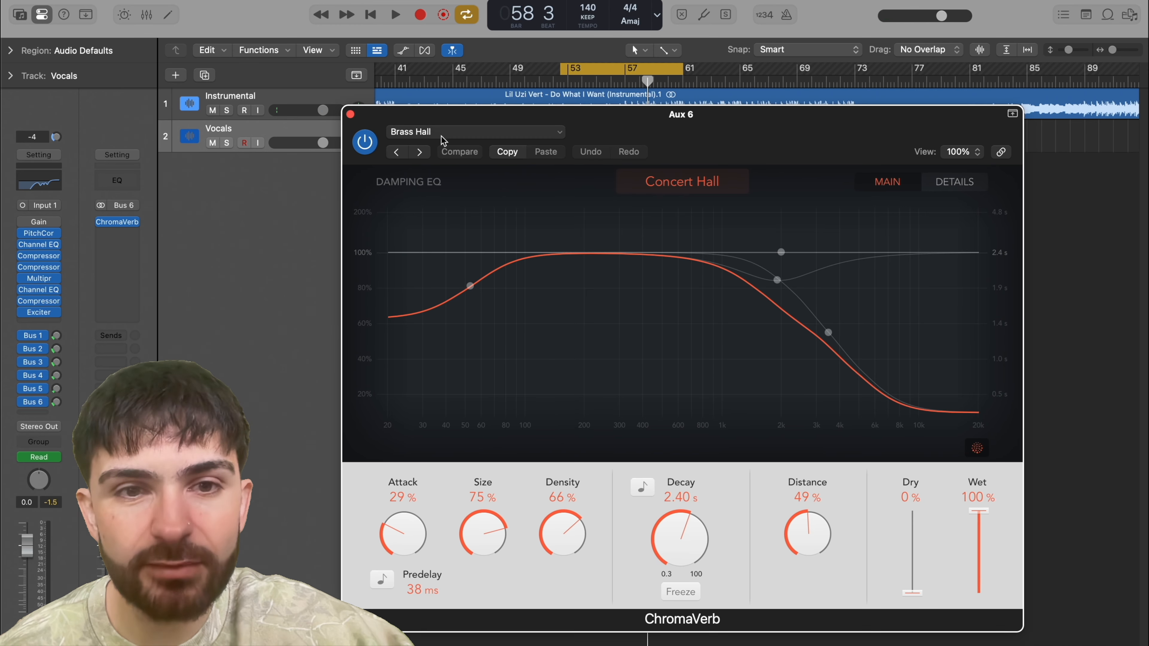
mouse_move(471, 290)
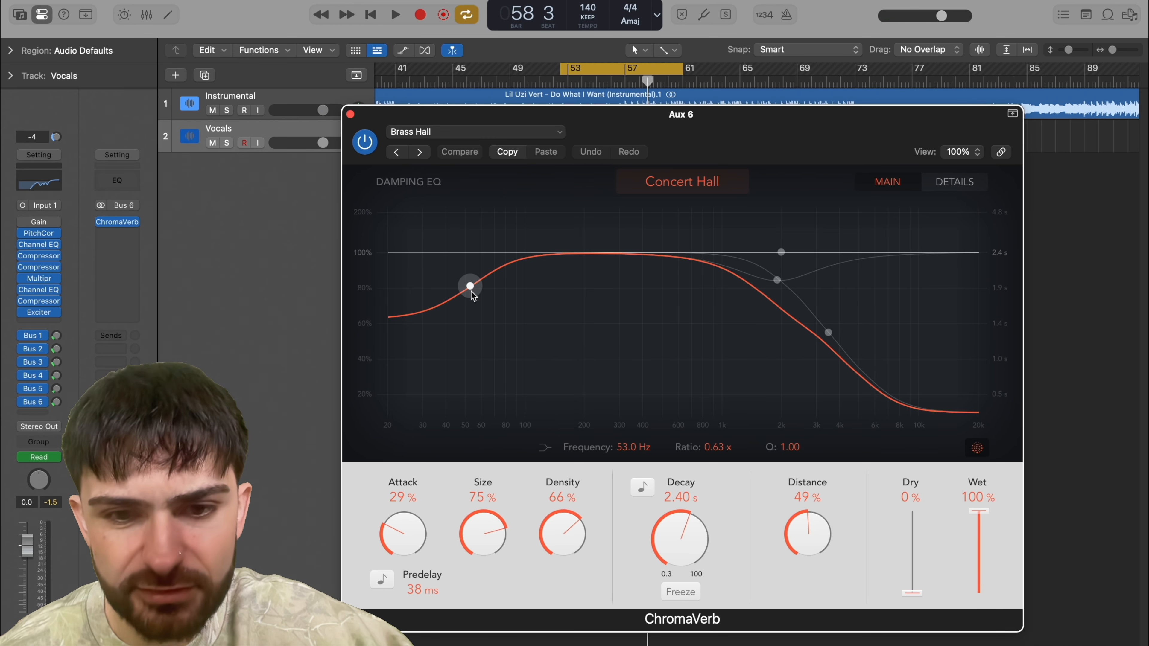
mouse_move(758, 272)
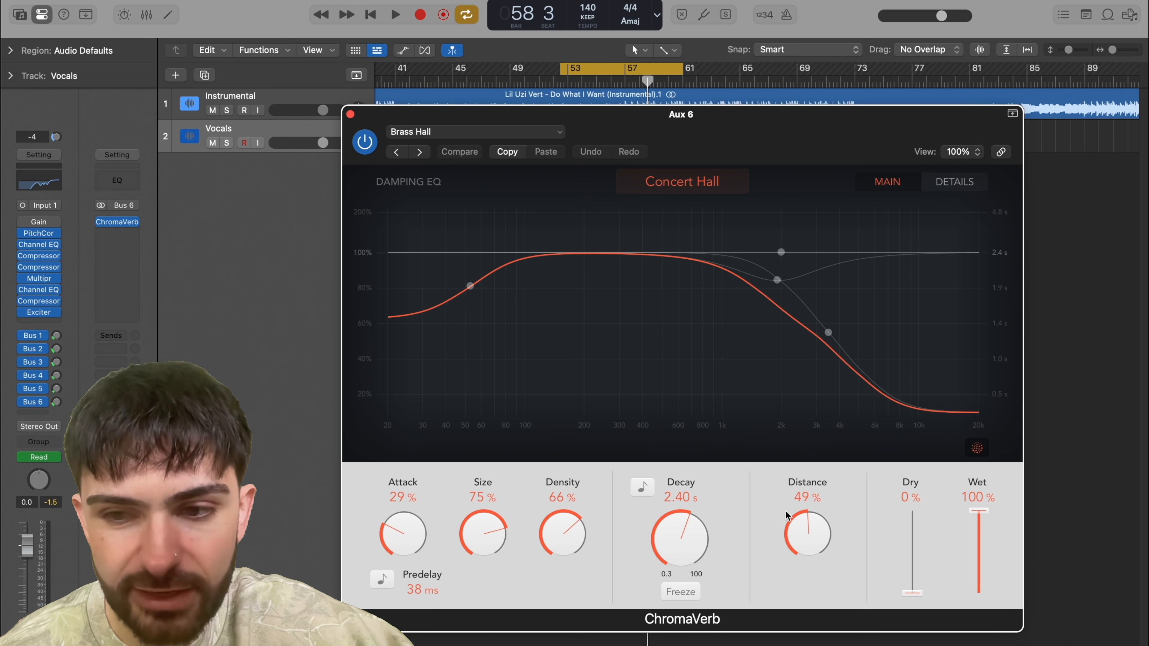
click(955, 182)
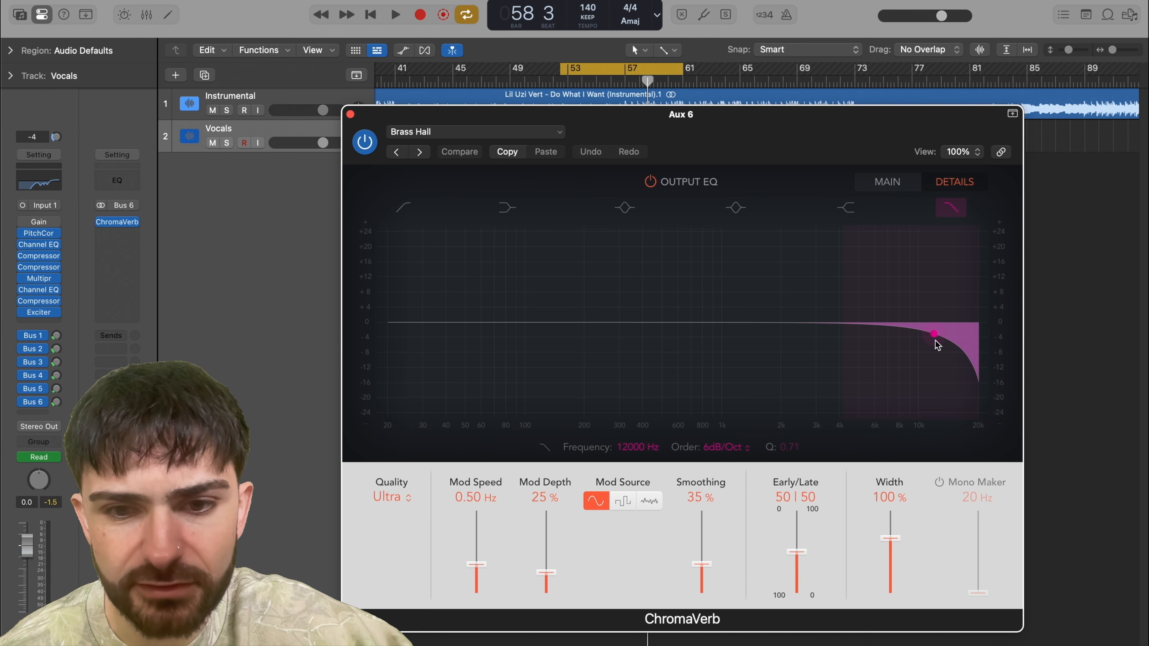
click(887, 181)
Step: Audition the vocals with the ChromaVerb Concert Hall reverb on Bus 6, then stop playback and close the plug-in
drag(838, 134, 845, 131)
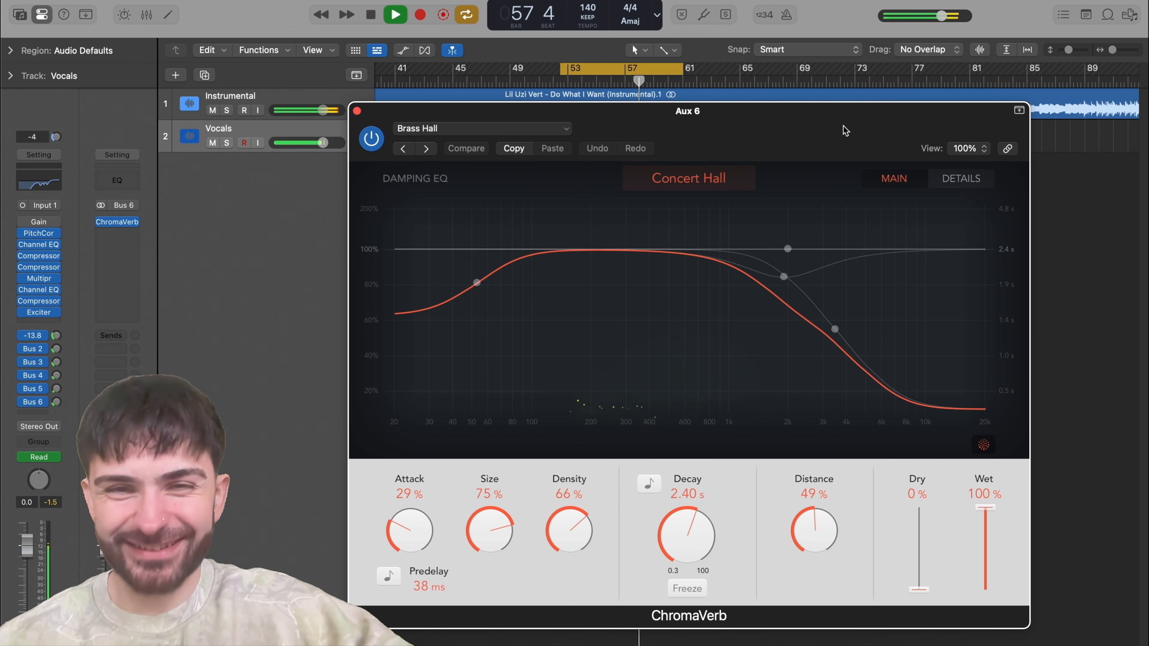
click(357, 110)
key(space)
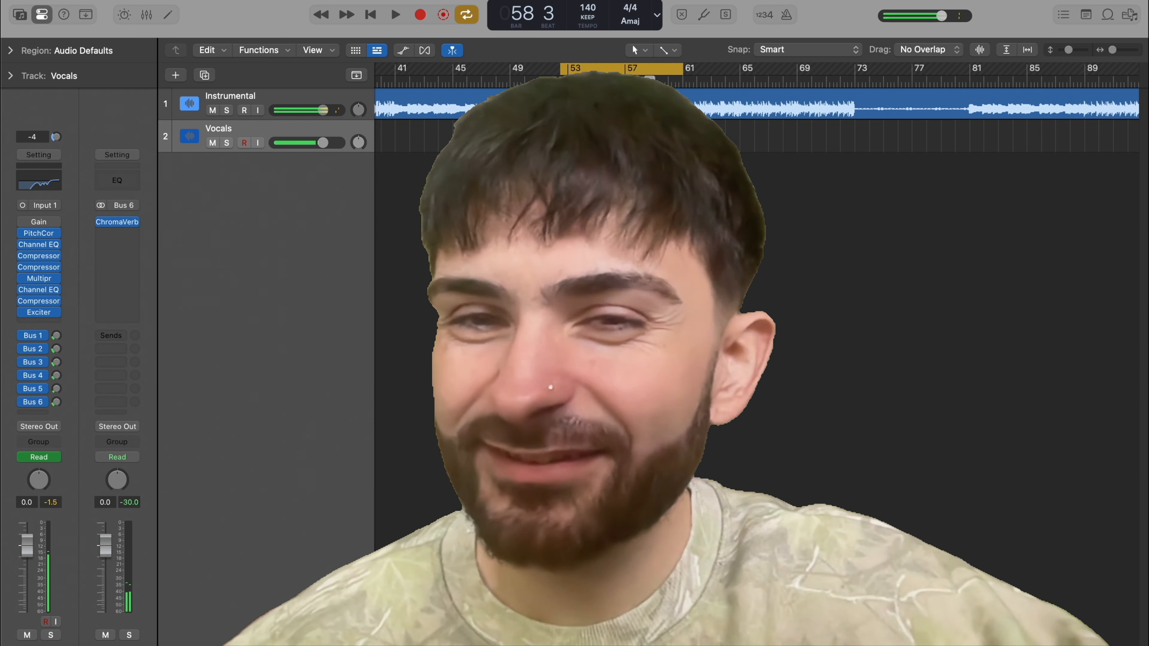